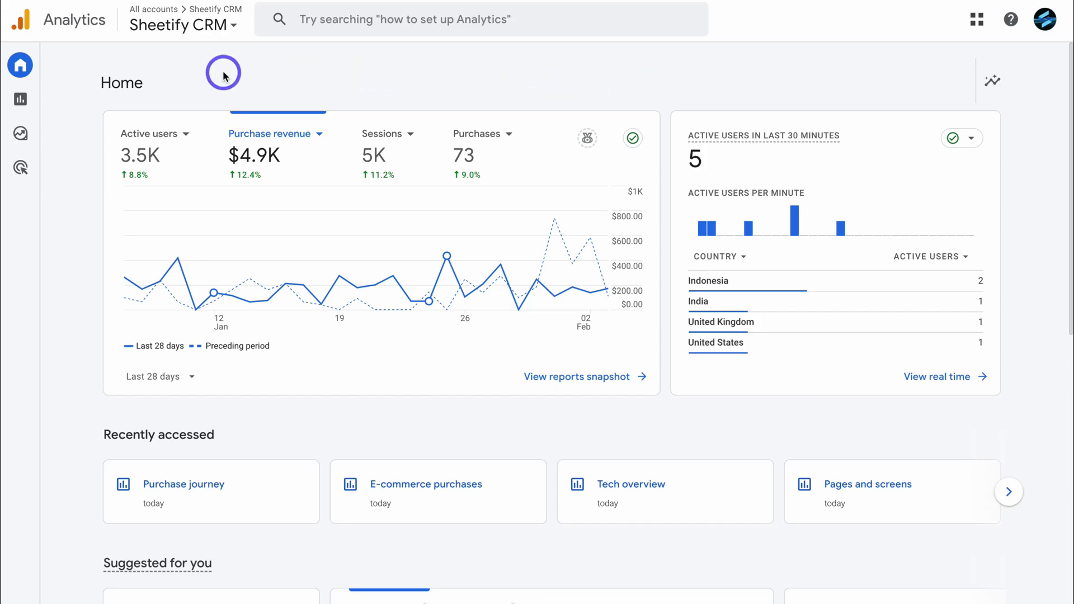
- Switch to the property of the account listed directly below Sheetify CRM in the accounts list
left_click(183, 30)
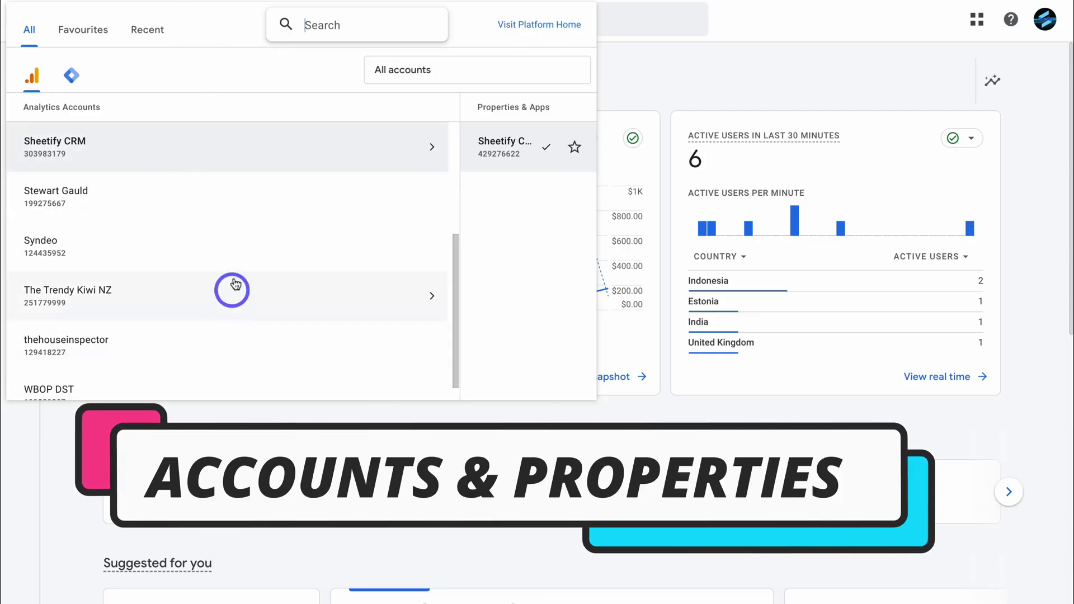
left_click(212, 206)
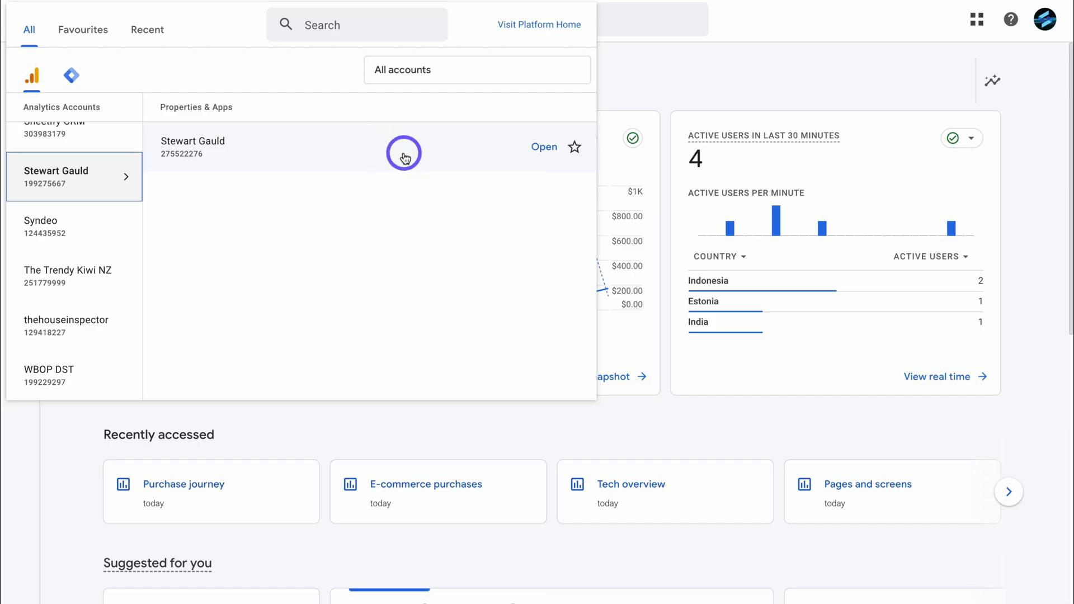
left_click(361, 154)
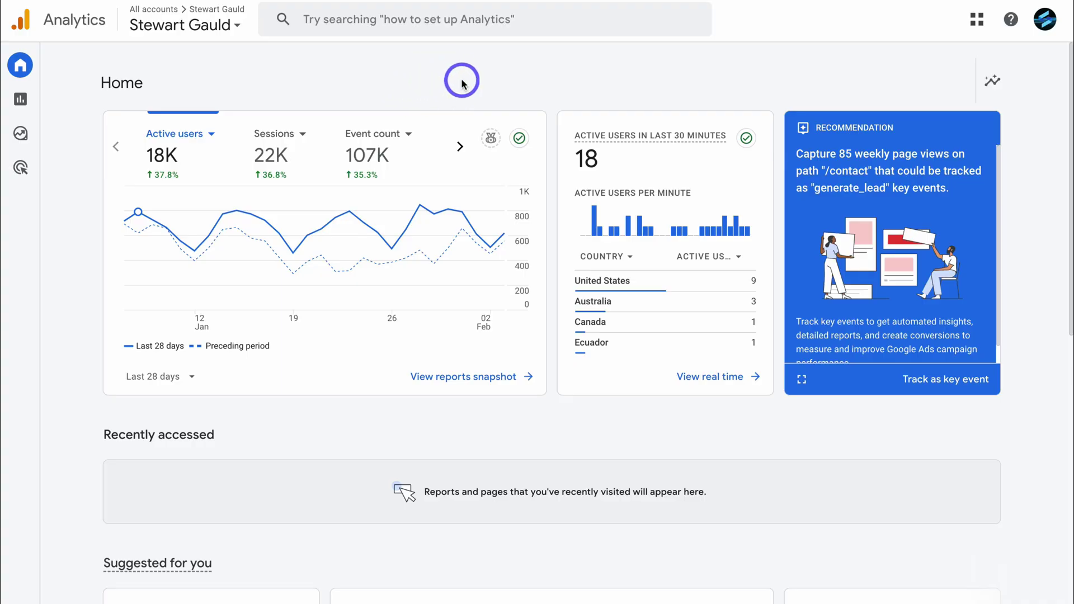
- Switch back to the Sheetify CRM property
left_click(205, 26)
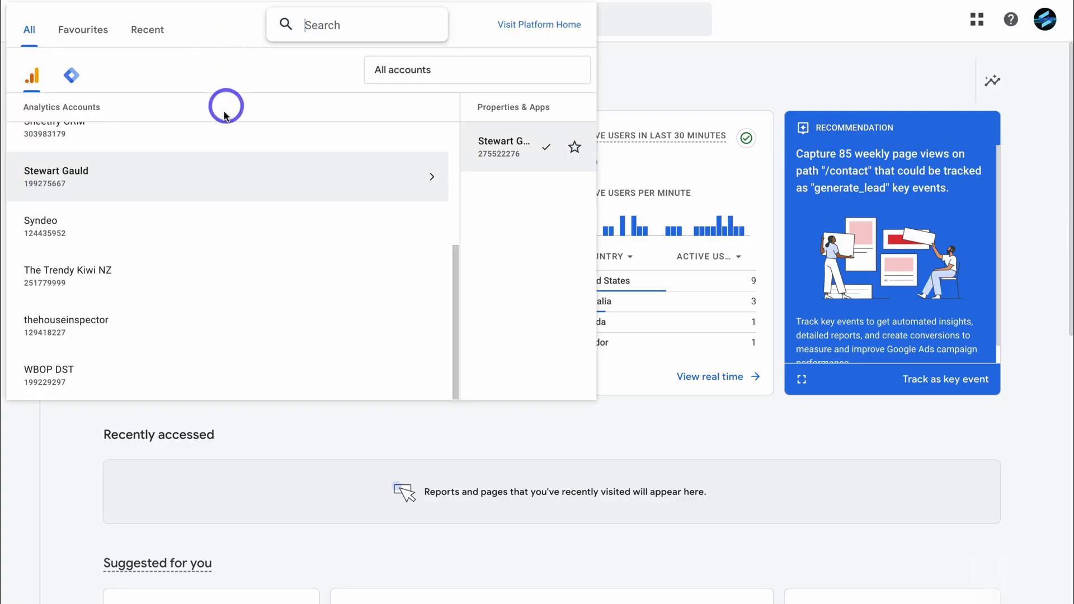
scroll(230, 197, "up", 1)
left_click(224, 166)
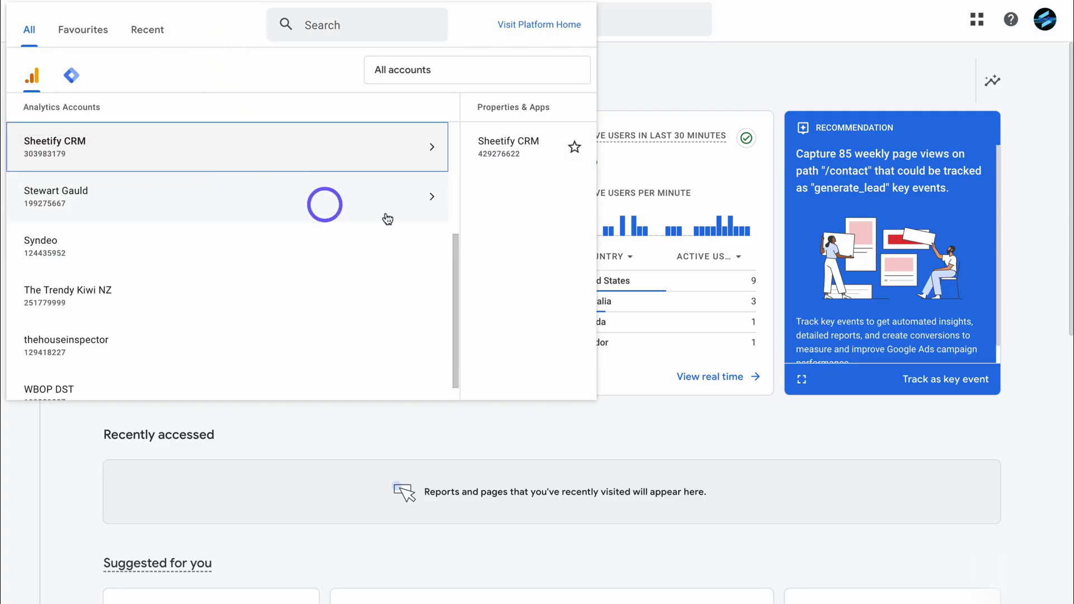
left_click(436, 153)
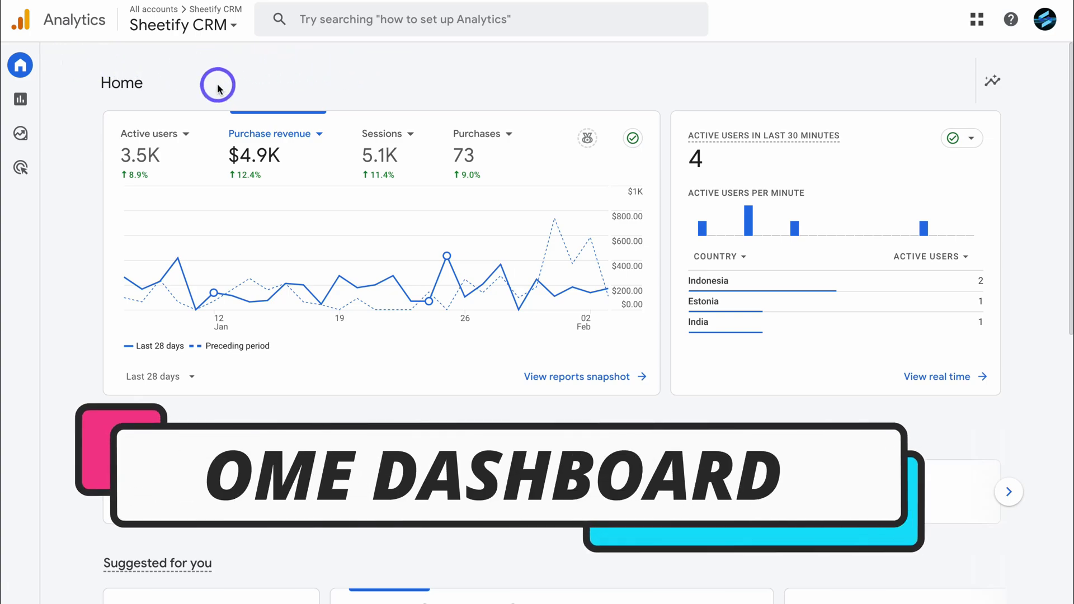
- Set the date range of the Home overview chart to Last 90 days
mouse_move(70, 68)
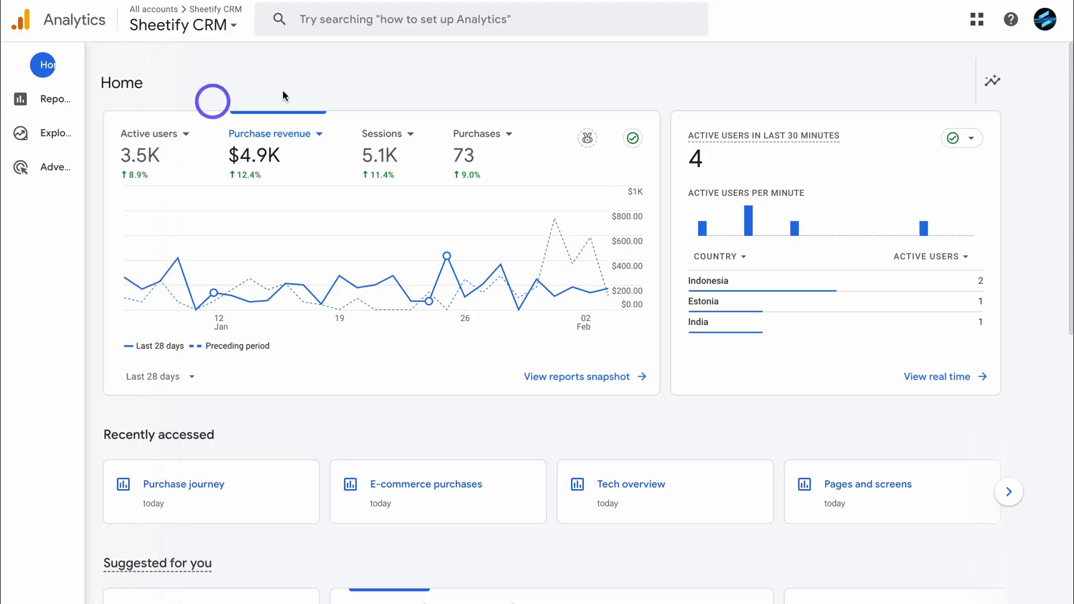
mouse_move(284, 187)
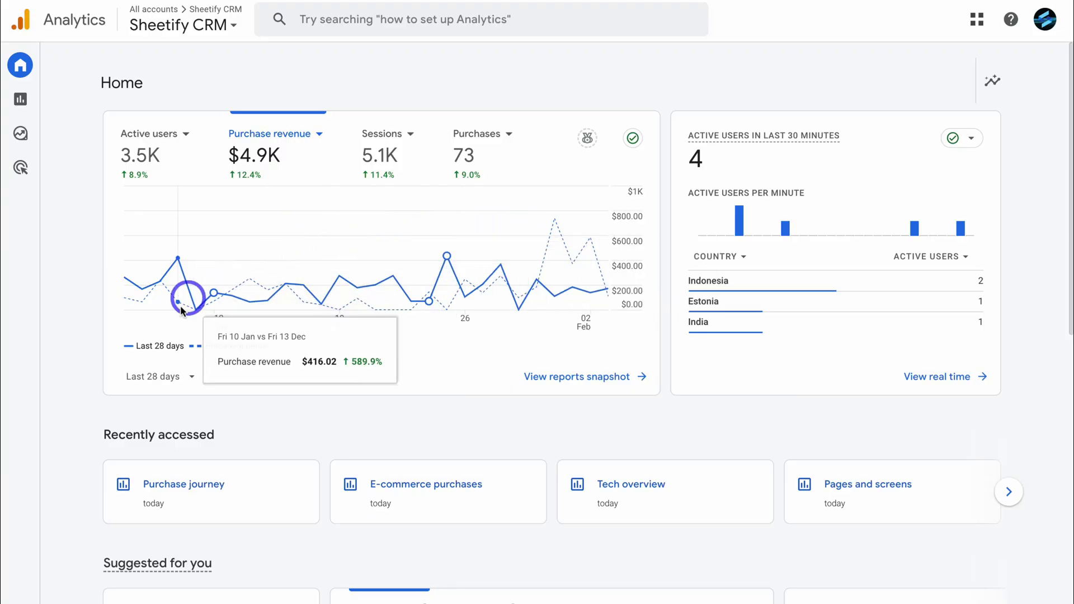
left_click(162, 376)
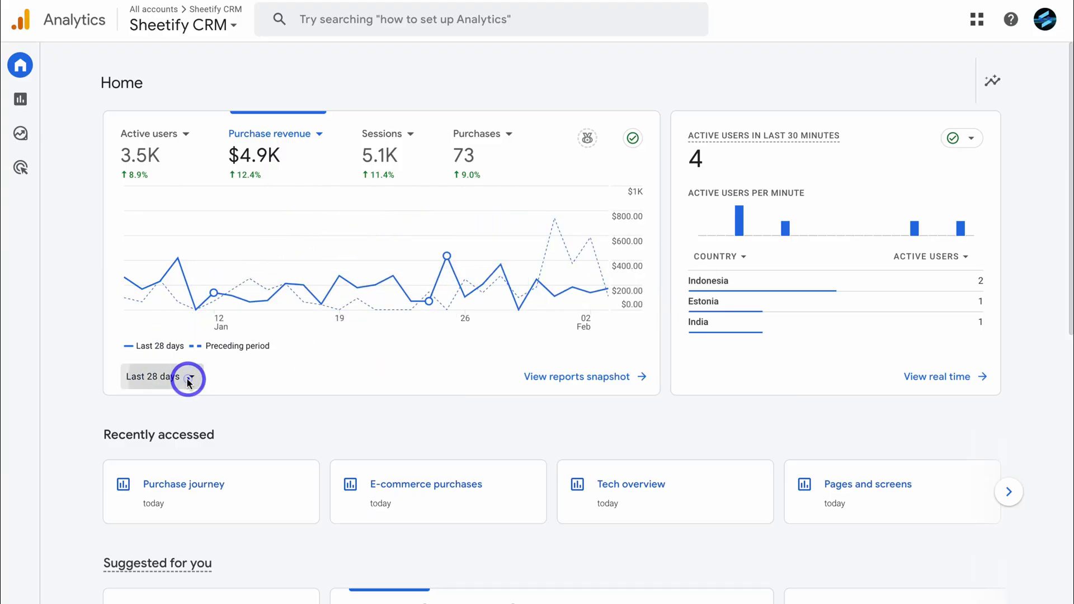
scroll(207, 347, "down", 2)
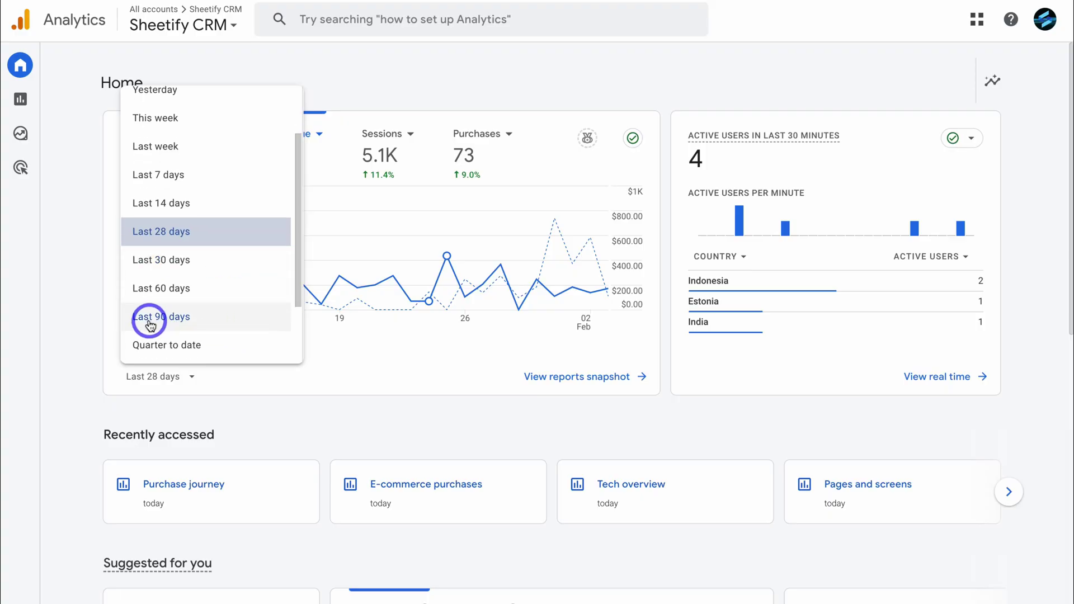
left_click(210, 323)
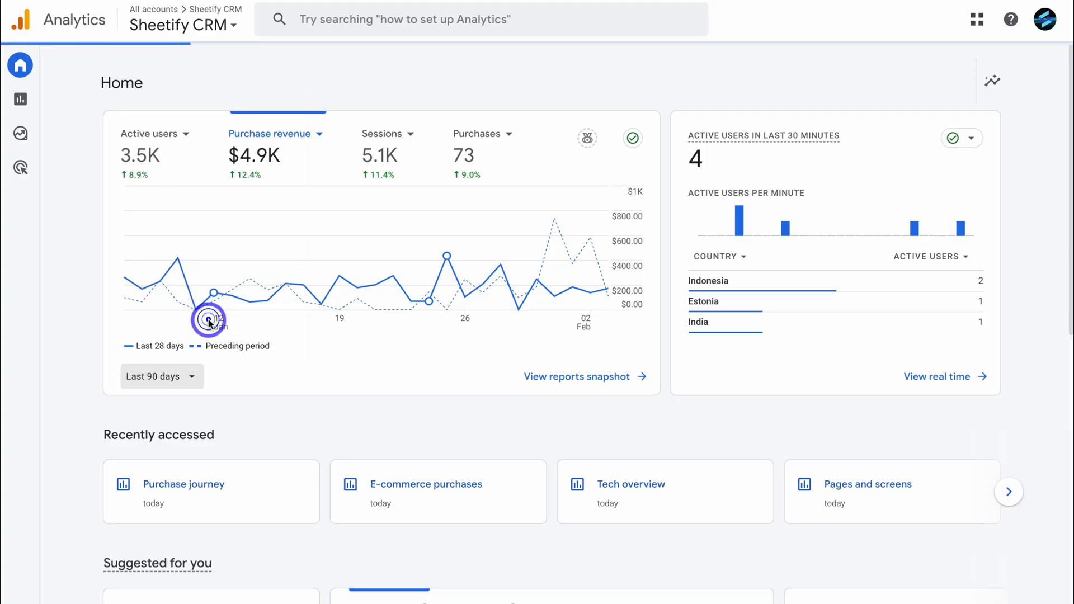
- Set the date range of the Home overview chart to Last 7 days
left_click(175, 377)
scroll(192, 327, "up", 5)
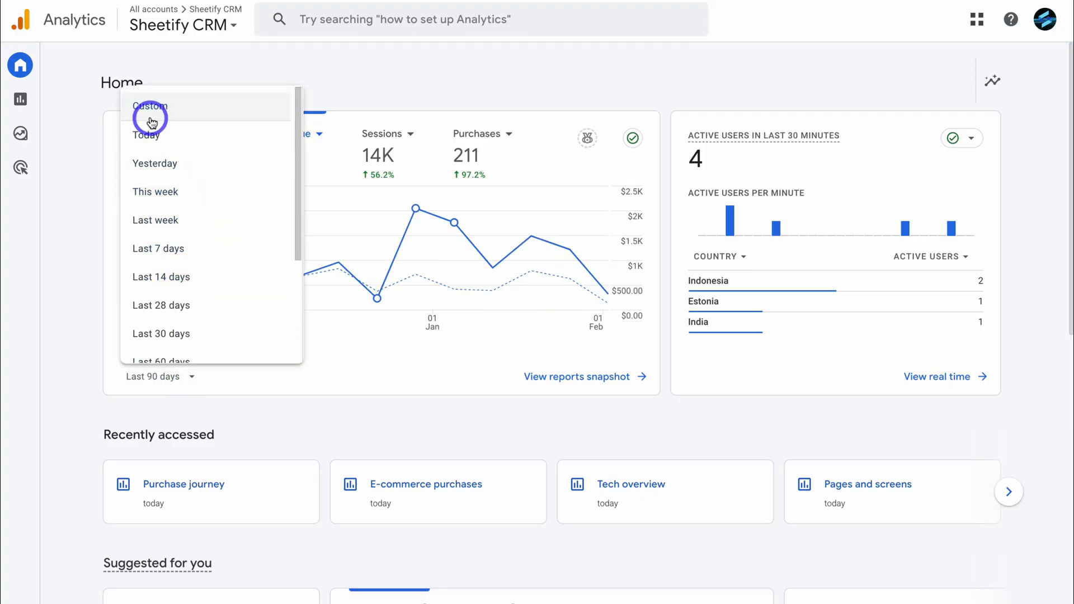
left_click(355, 87)
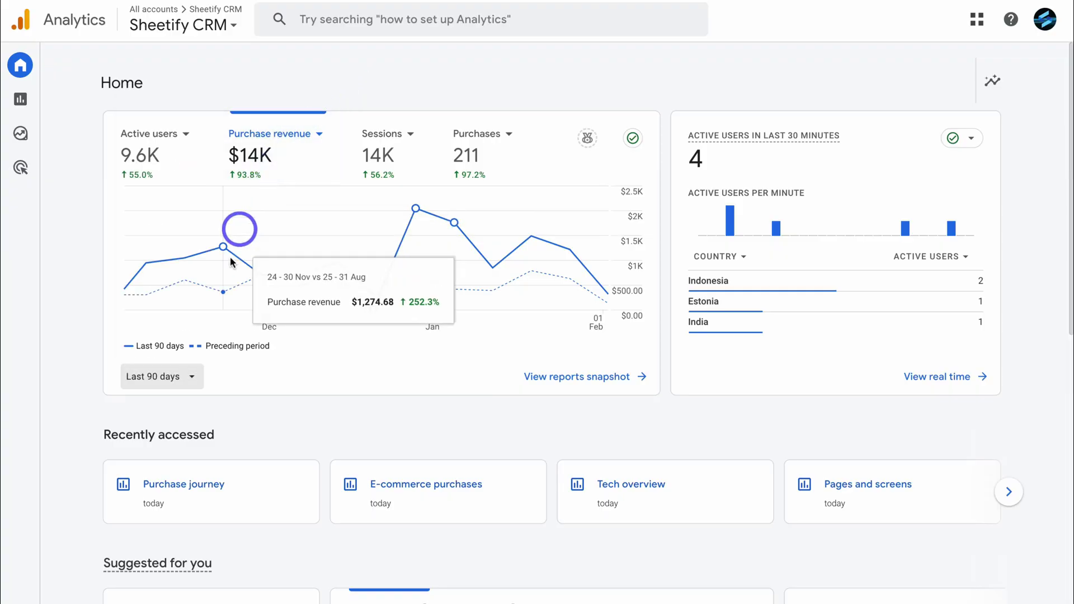
left_click(190, 370)
scroll(230, 252, "up", 2)
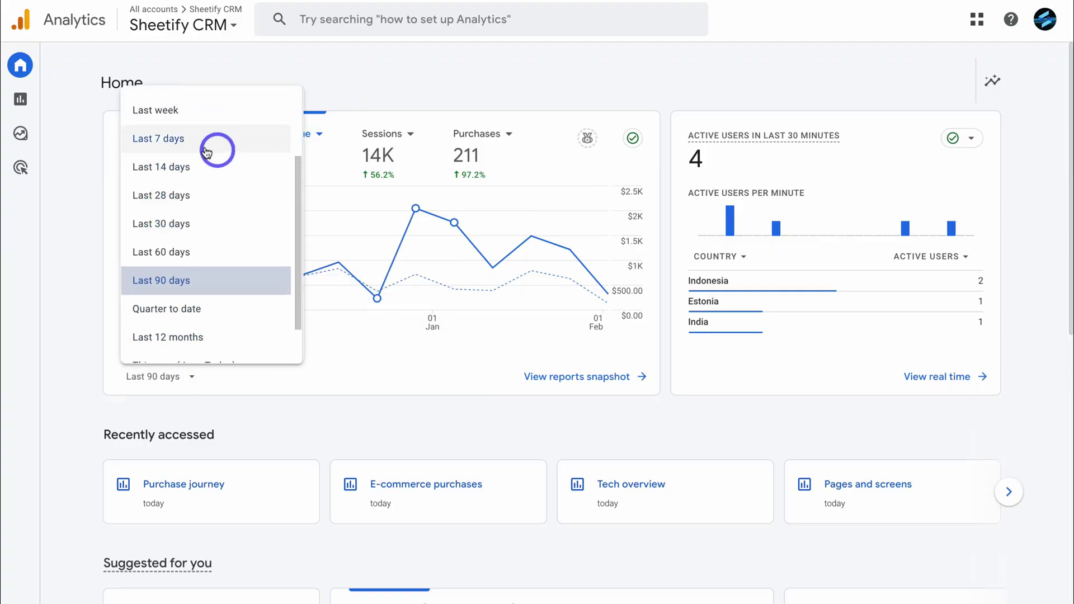
left_click(235, 140)
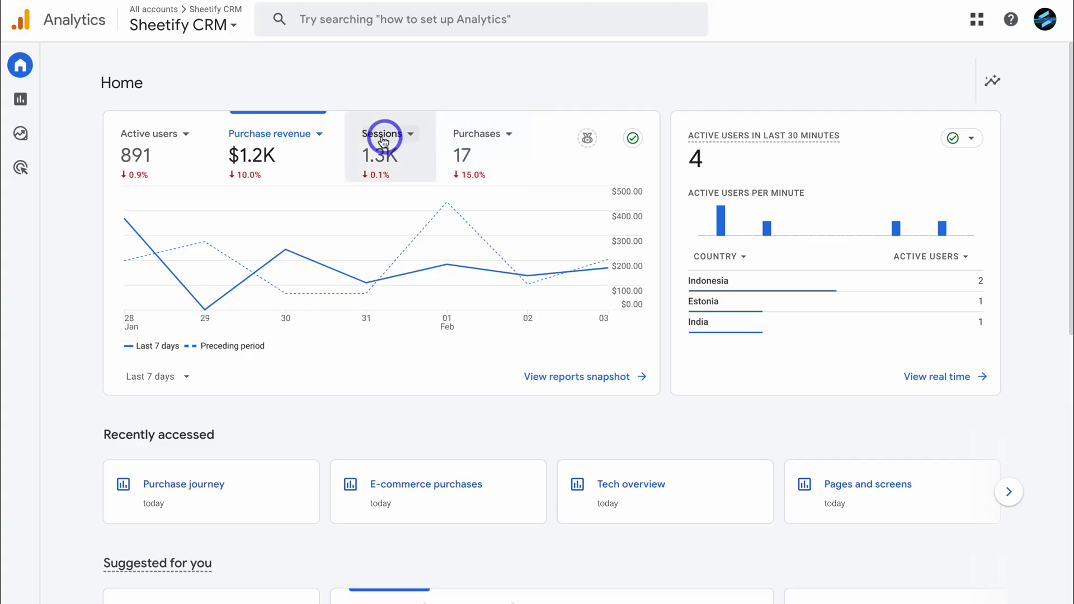
- Replace the Sessions metric in the overview card with New users and change it back to Sessions
left_click(413, 134)
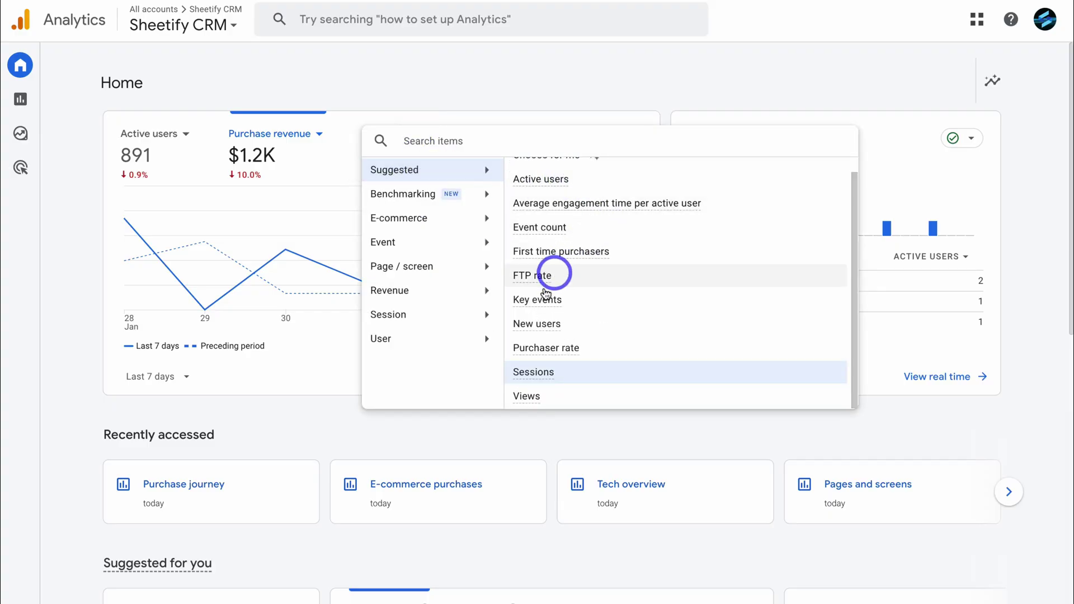
left_click(583, 324)
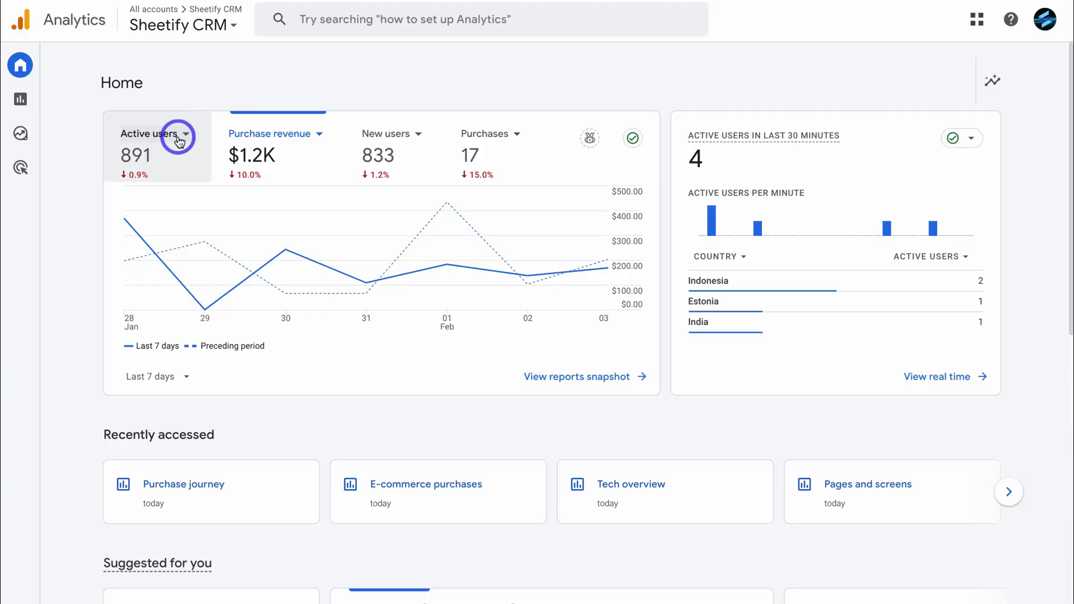
left_click(414, 135)
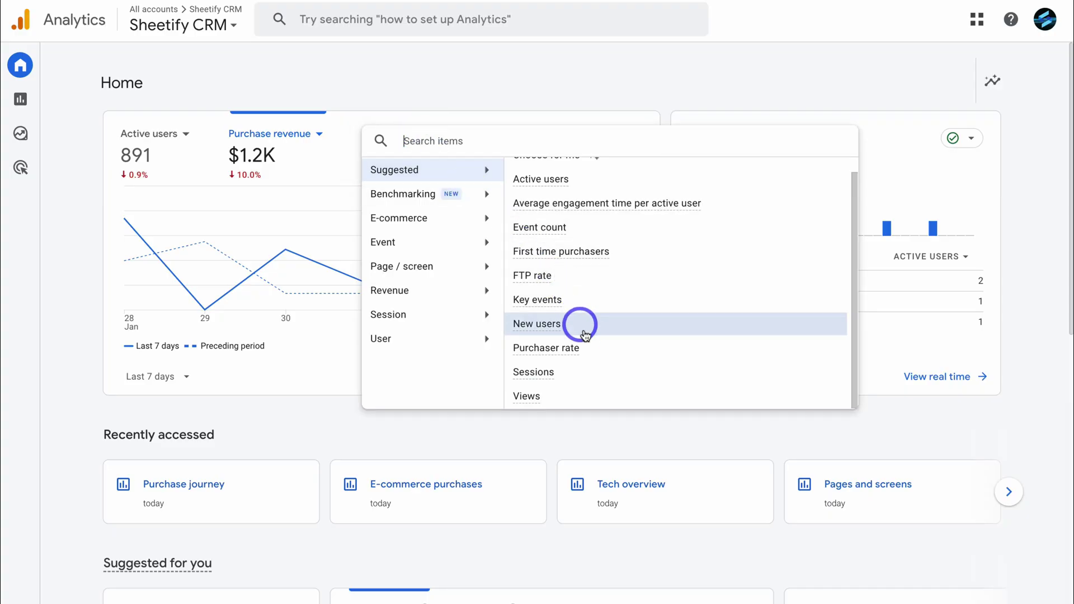
left_click(595, 372)
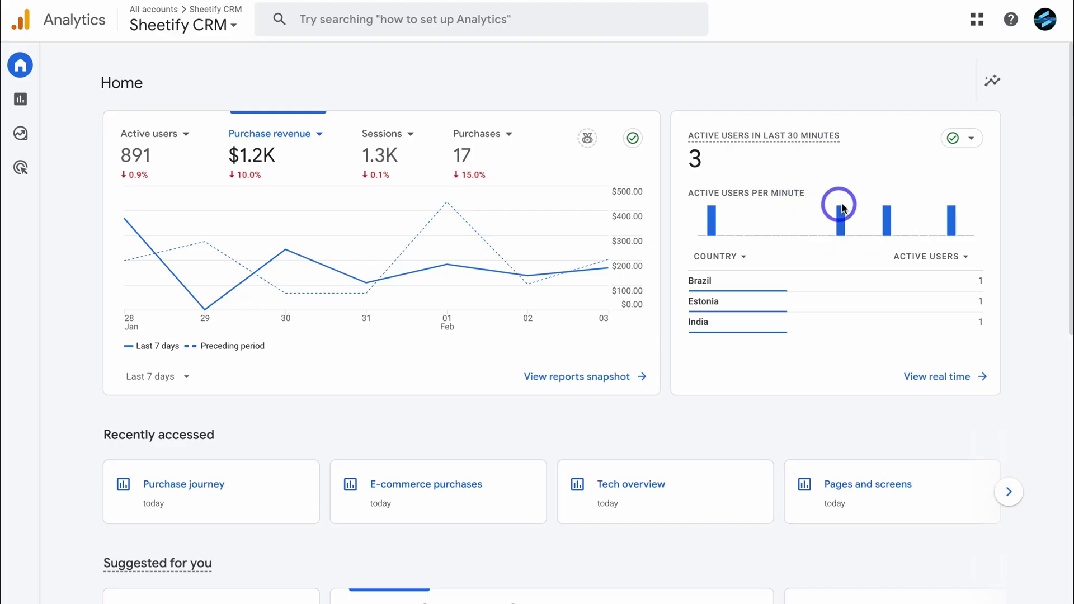
- Break down the card of active users in the last 30 minutes by Town/City, with New users as its metric
mouse_move(830, 202)
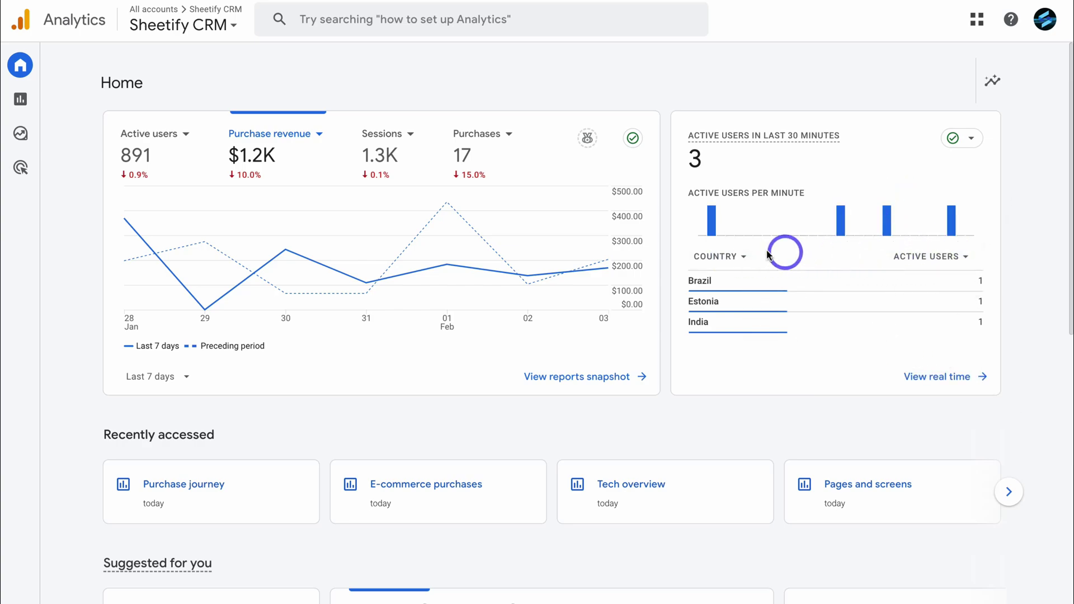
left_click(730, 255)
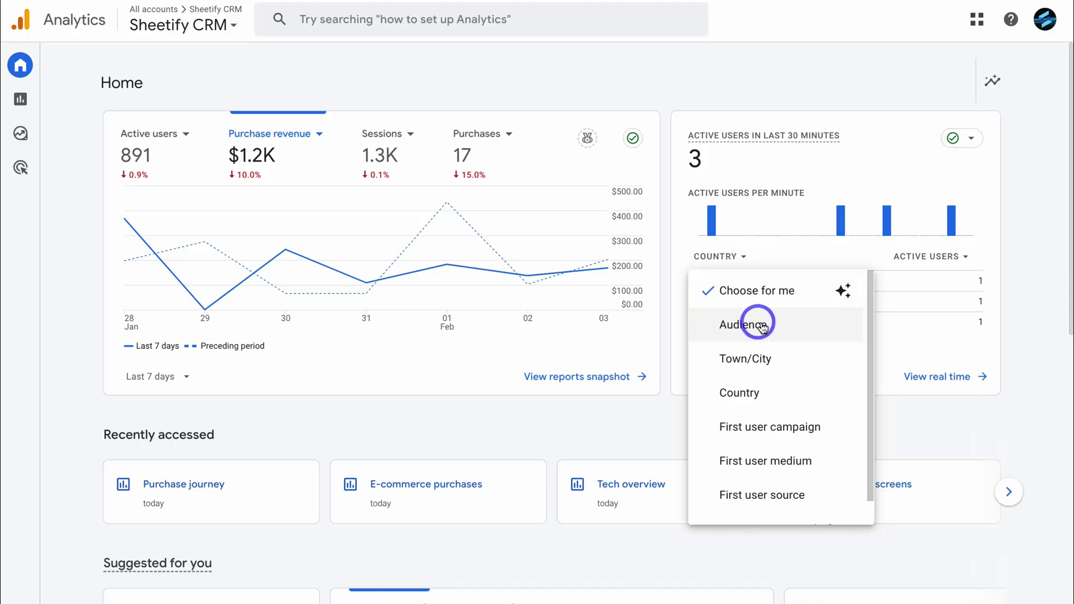
left_click(800, 369)
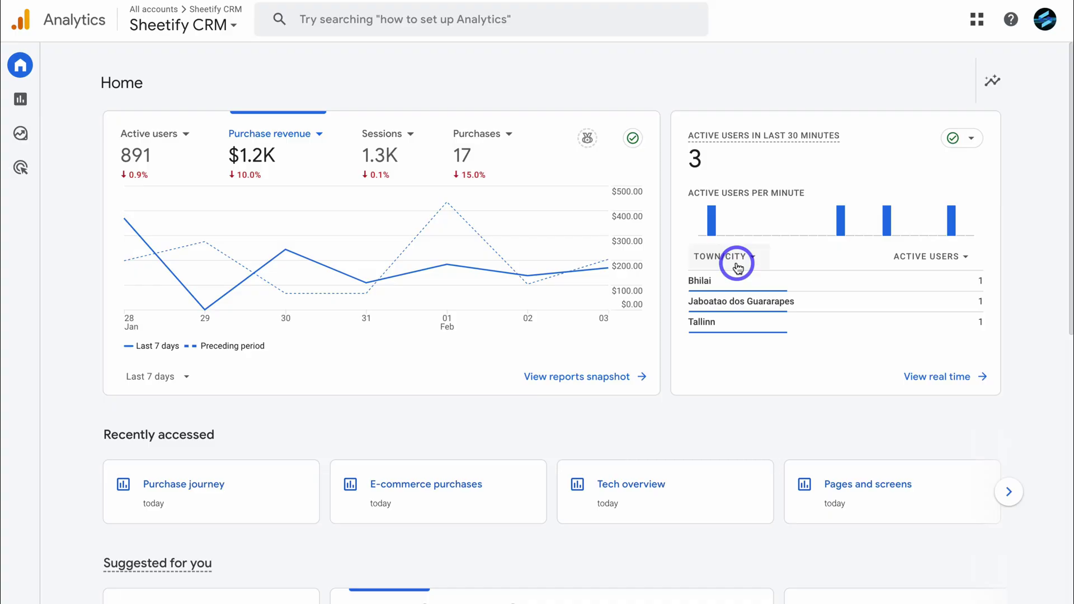
left_click(943, 259)
left_click(945, 359)
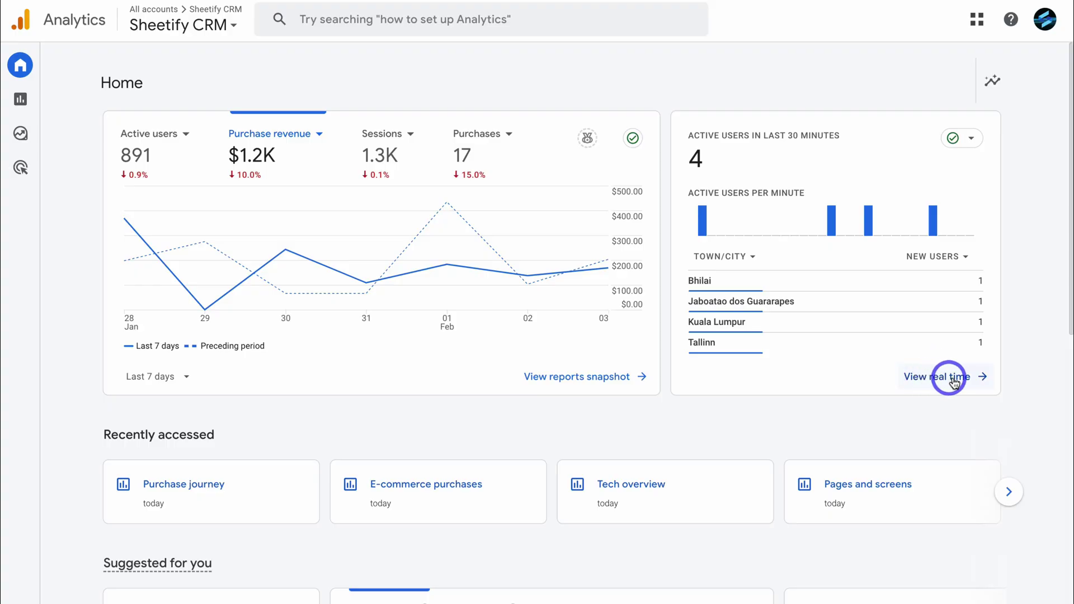
- Open the full realtime report and examine its first user source, audience and page title cards, including the full titles of the viewed pages
left_click(949, 382)
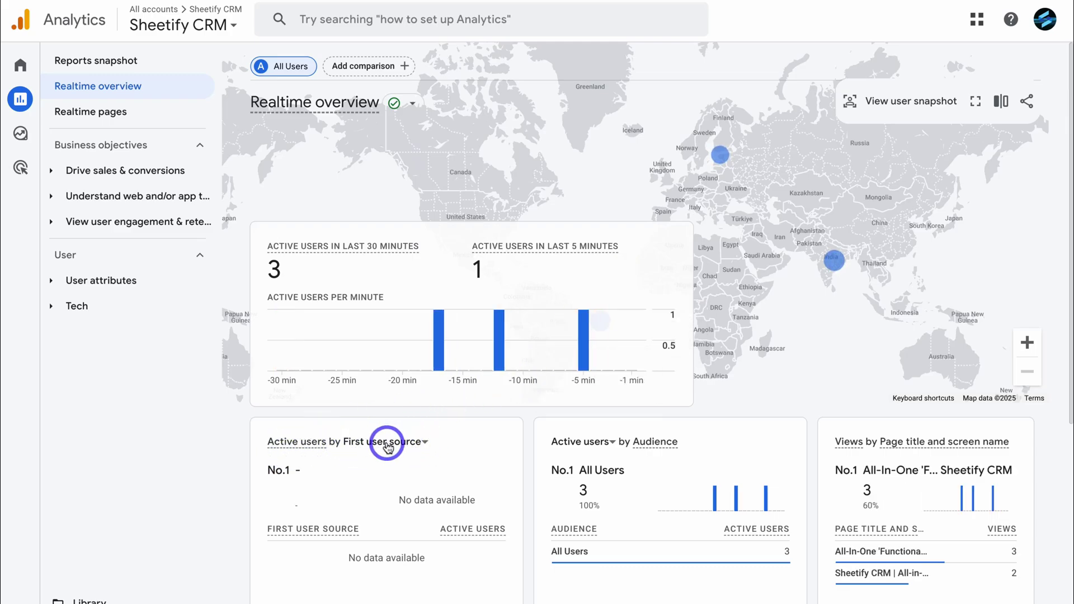
left_click(406, 442)
left_click(498, 435)
left_click(611, 442)
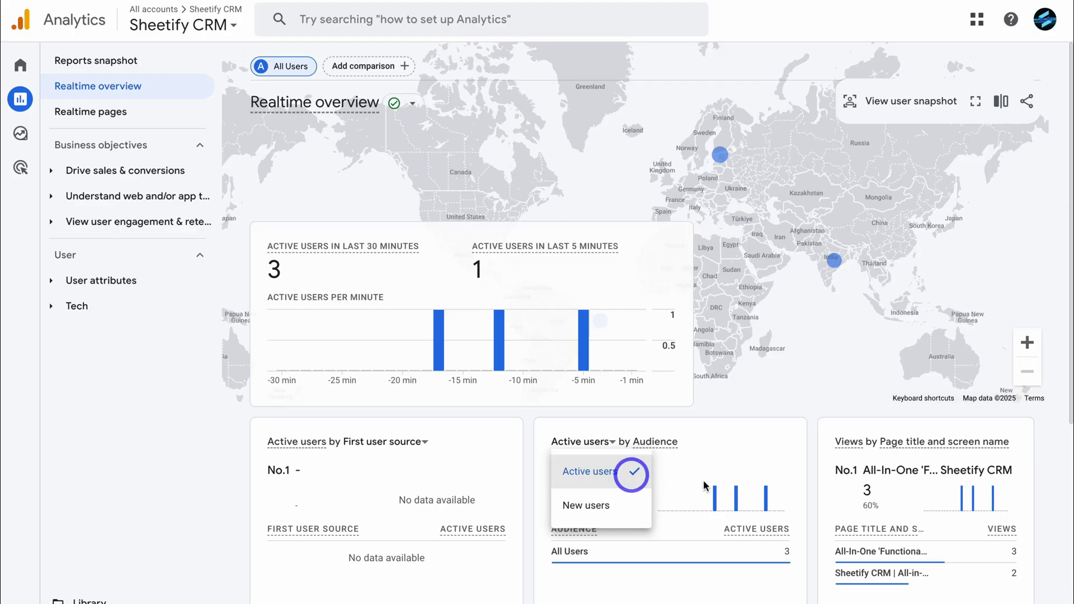
left_click(765, 452)
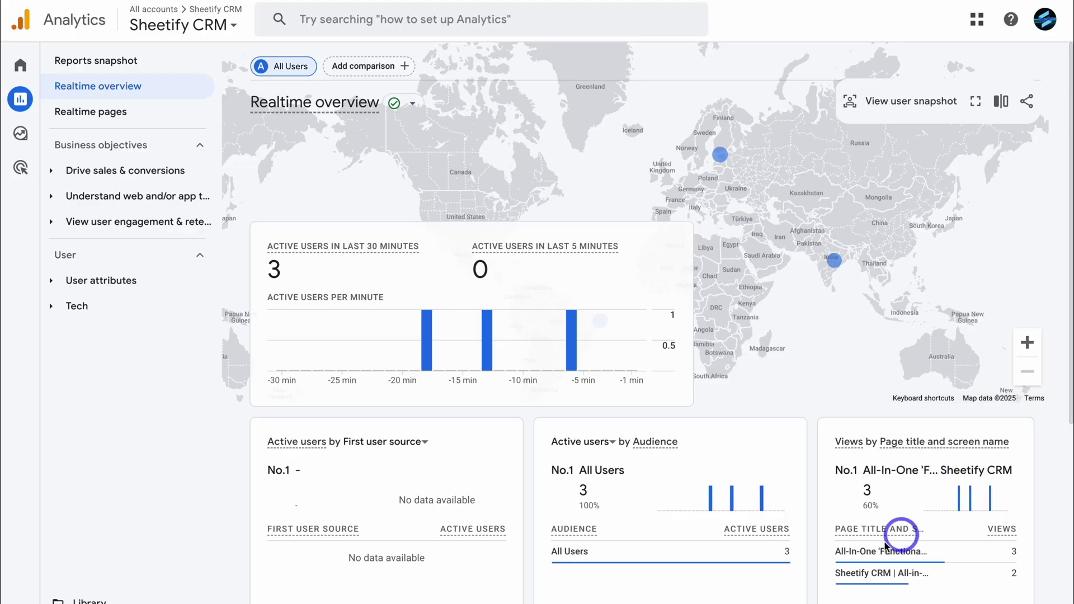
mouse_move(892, 541)
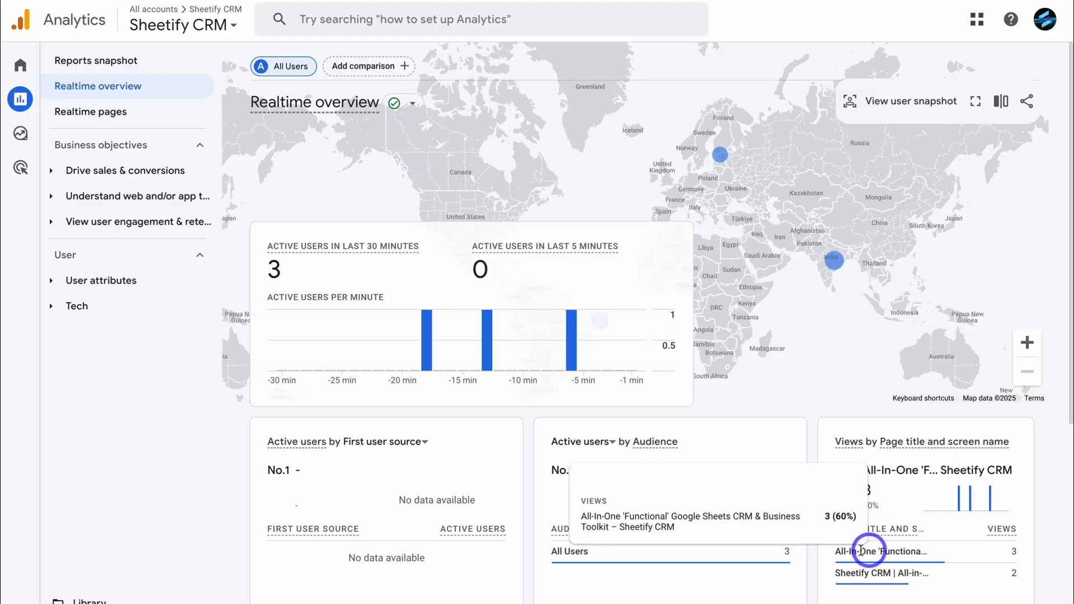
mouse_move(860, 571)
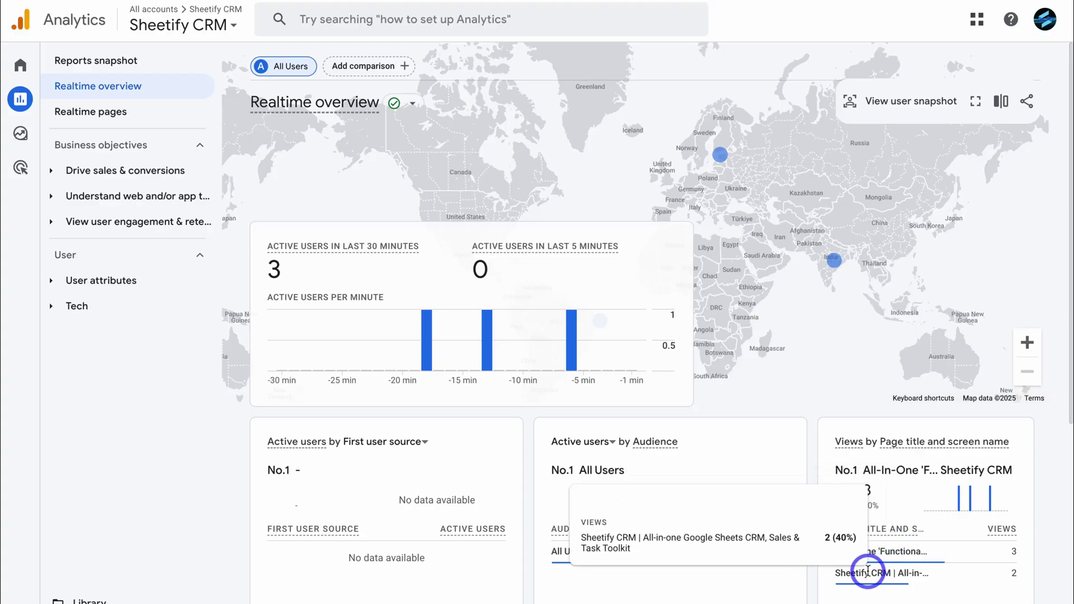
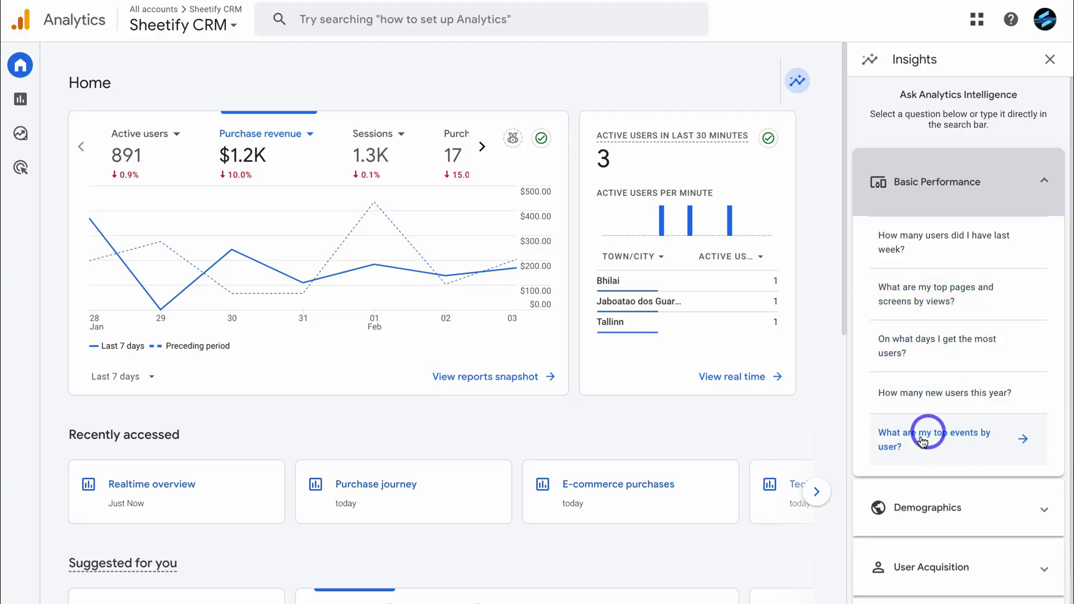
- Ask Insights the Basic Performance question "What are my top events by user?" and return to the suggested questions
left_click(950, 445)
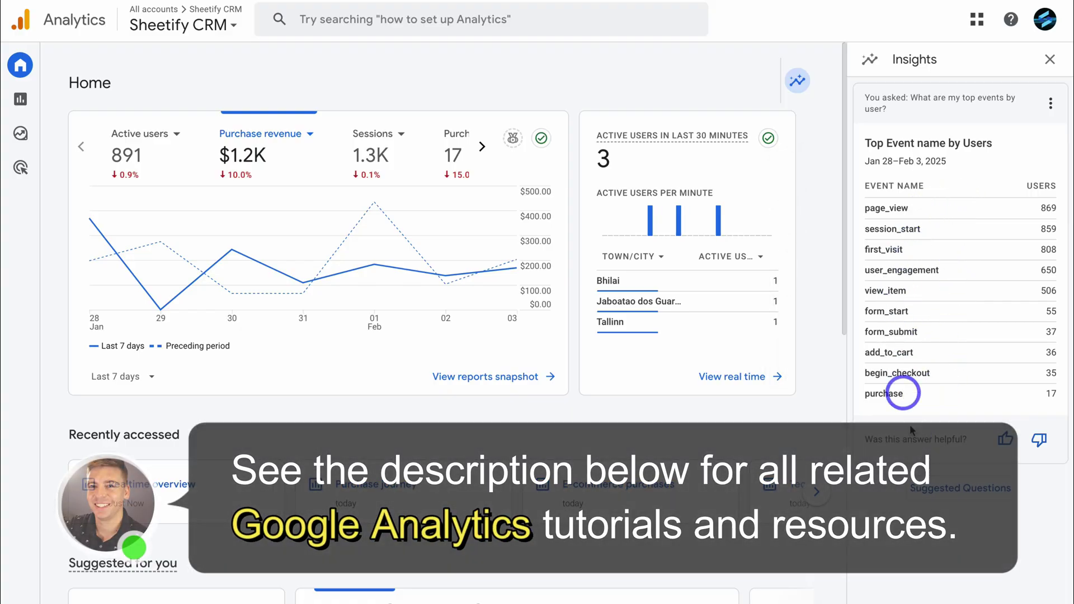
left_click(975, 497)
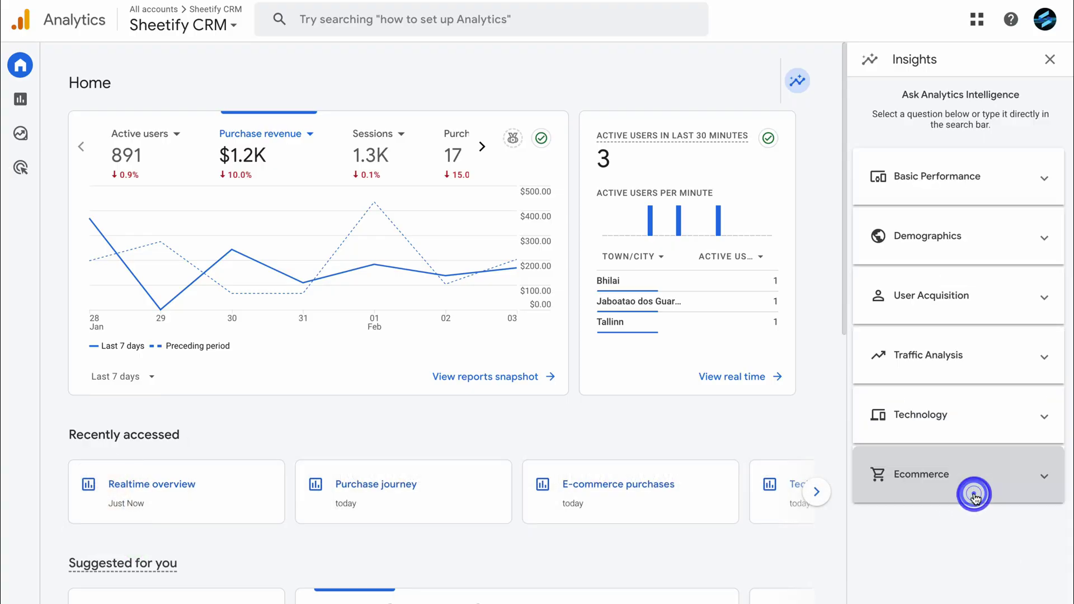
- Ask Insights the Technology question "What browsers are used the most?" and close Insights
left_click(982, 415)
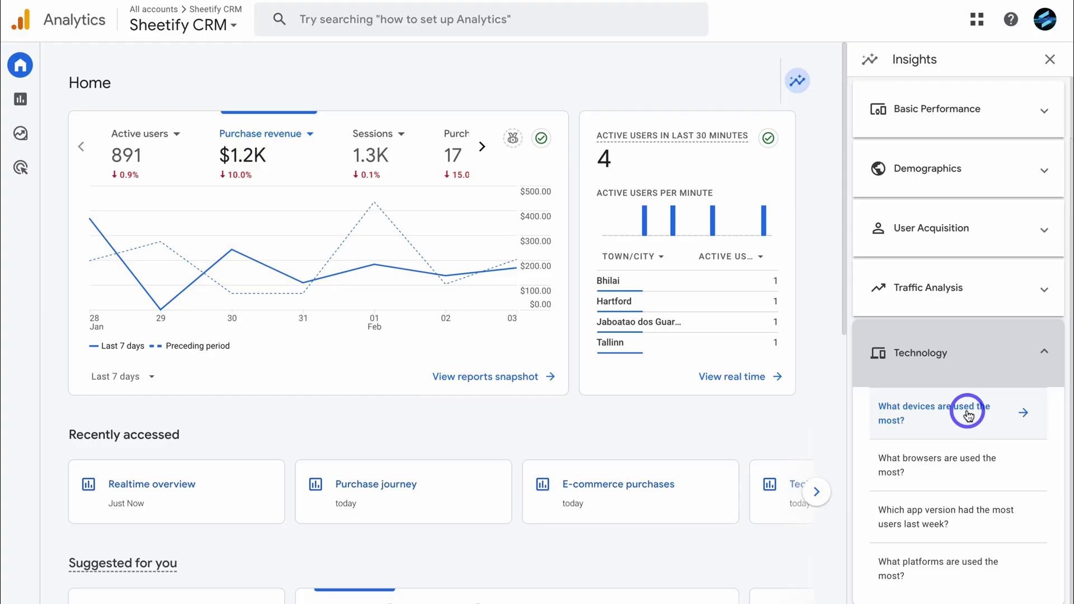
left_click(971, 470)
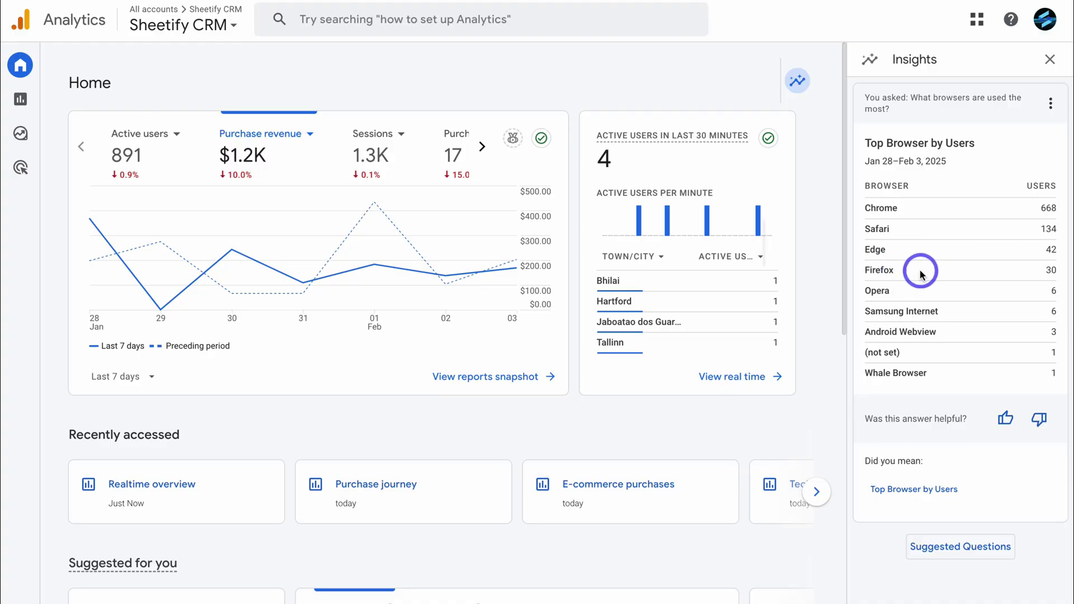
left_click(1048, 63)
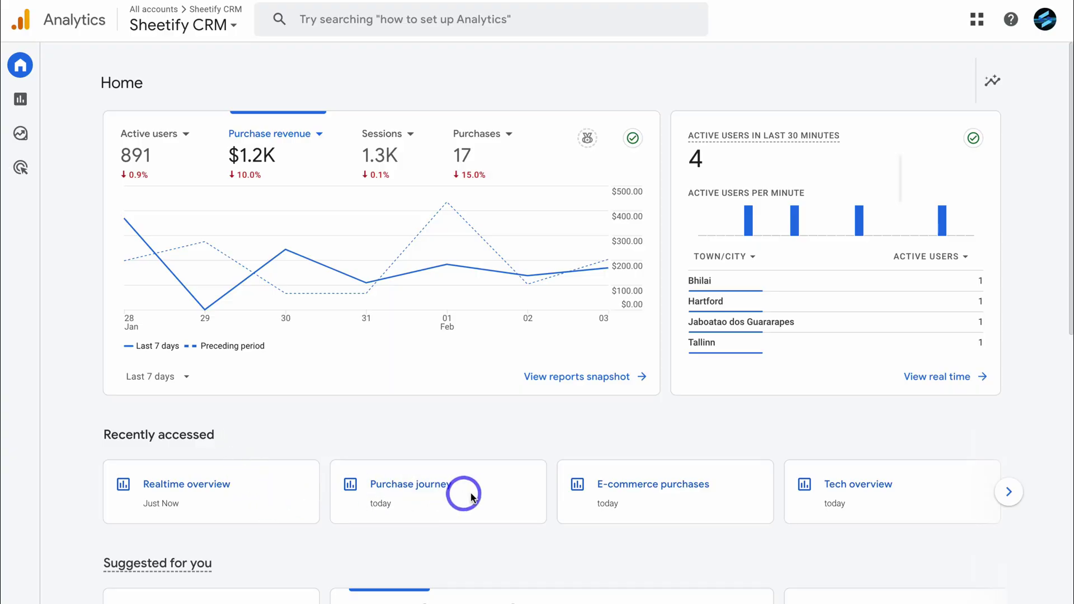
- Show the remaining recently accessed reports on the Home page
left_click(1008, 492)
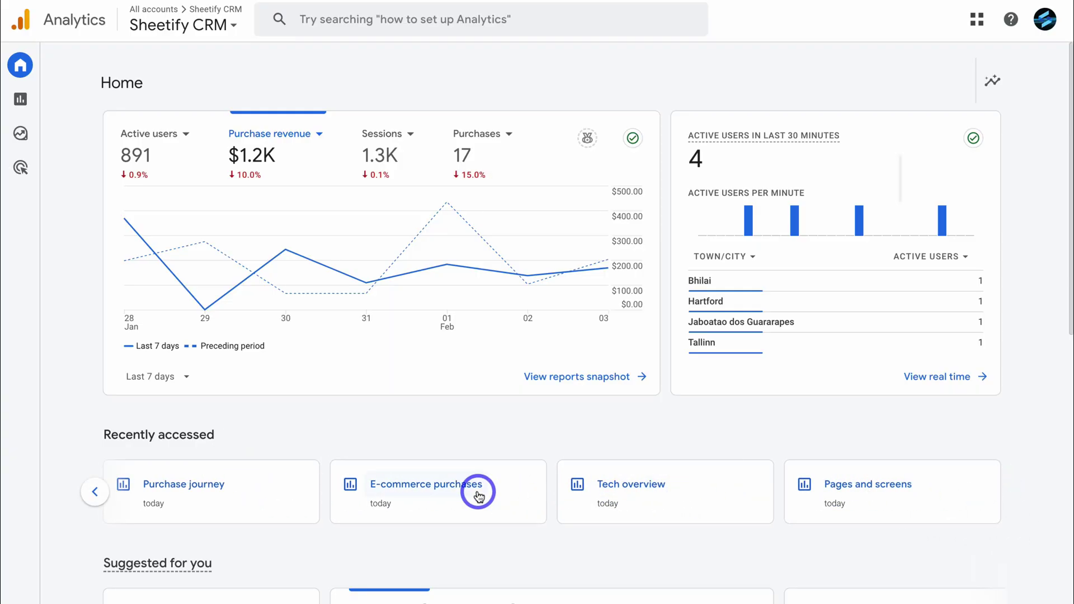
- Look over the Suggested for you cards on the Home page
scroll(478, 492, "down", 5)
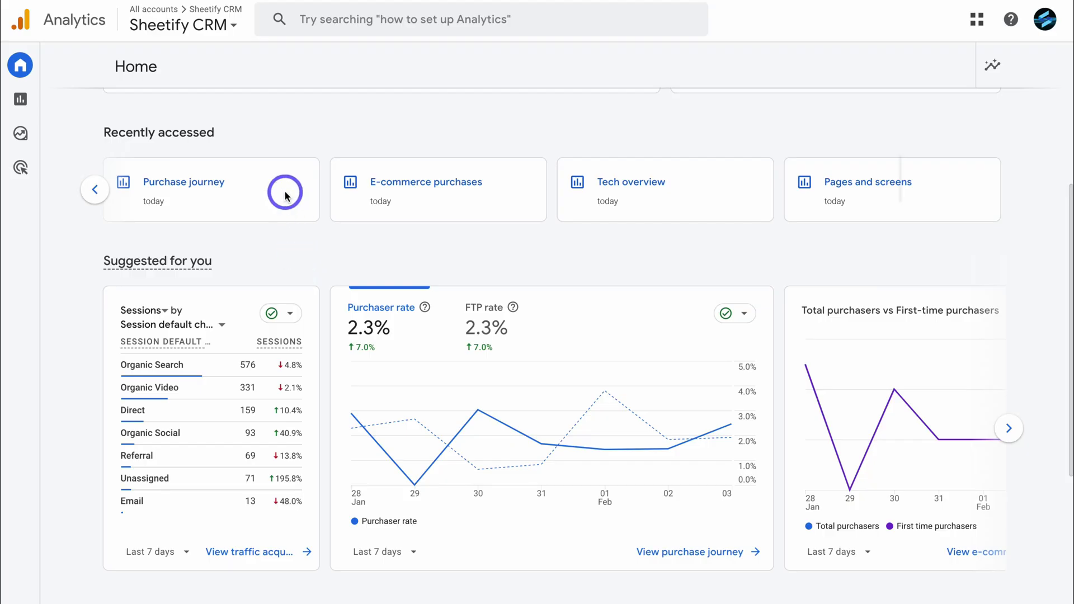
scroll(478, 188, "up", 5)
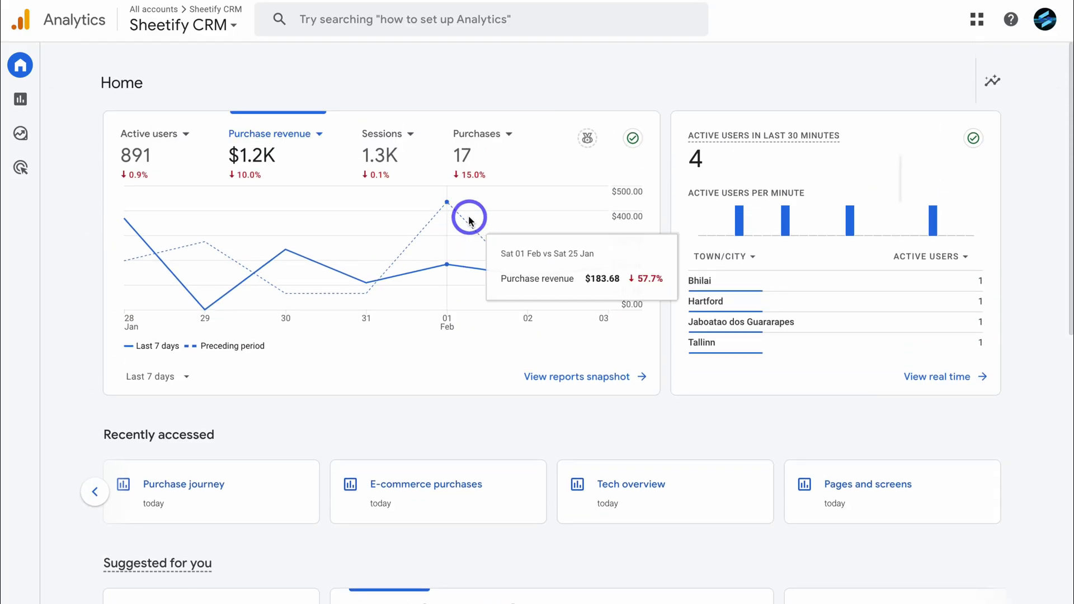
- Open the Reports snapshot and examine its summary cards, including top events, key events and average 120d value
mouse_move(26, 105)
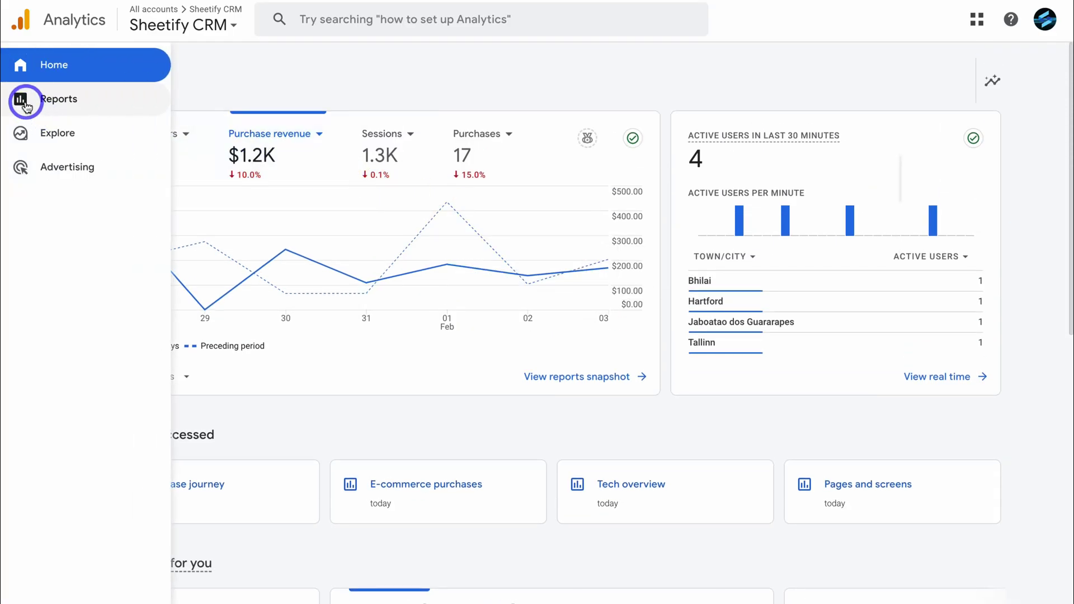
left_click(93, 101)
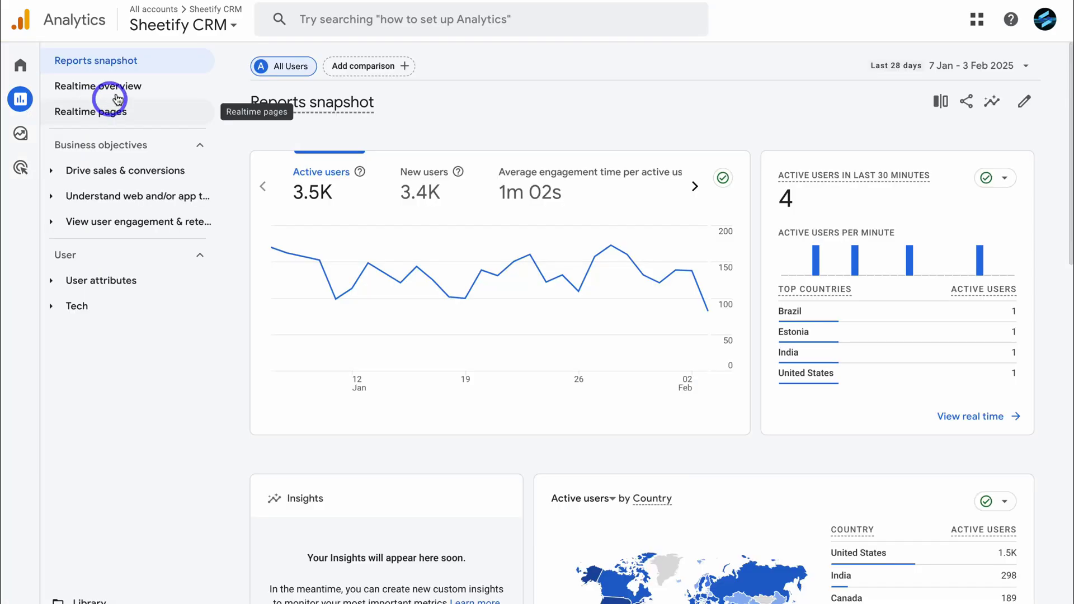
scroll(495, 134, "down", 3)
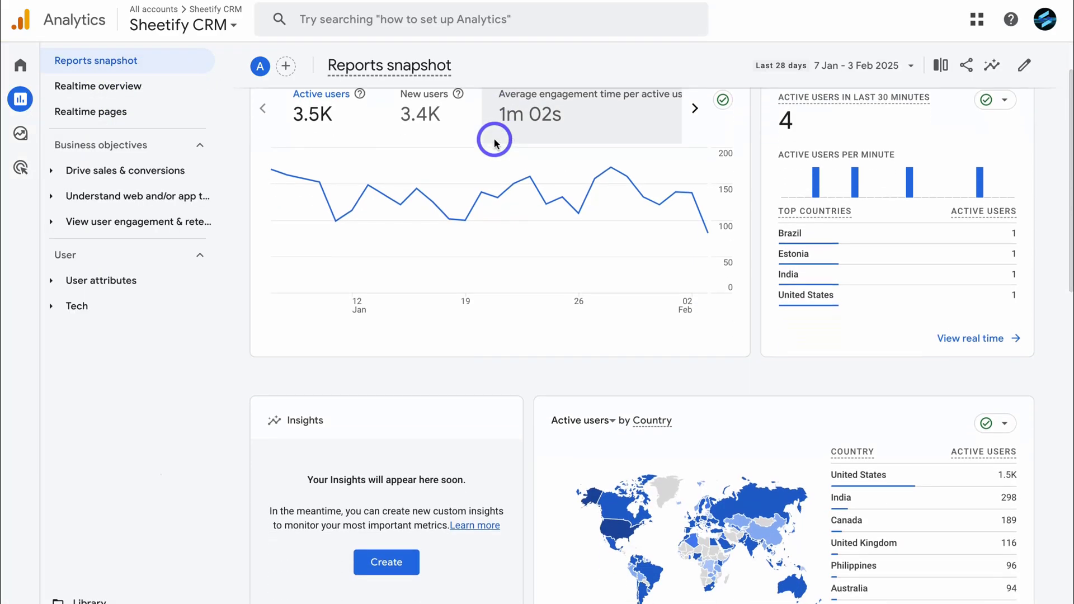
scroll(494, 143, "down", 10)
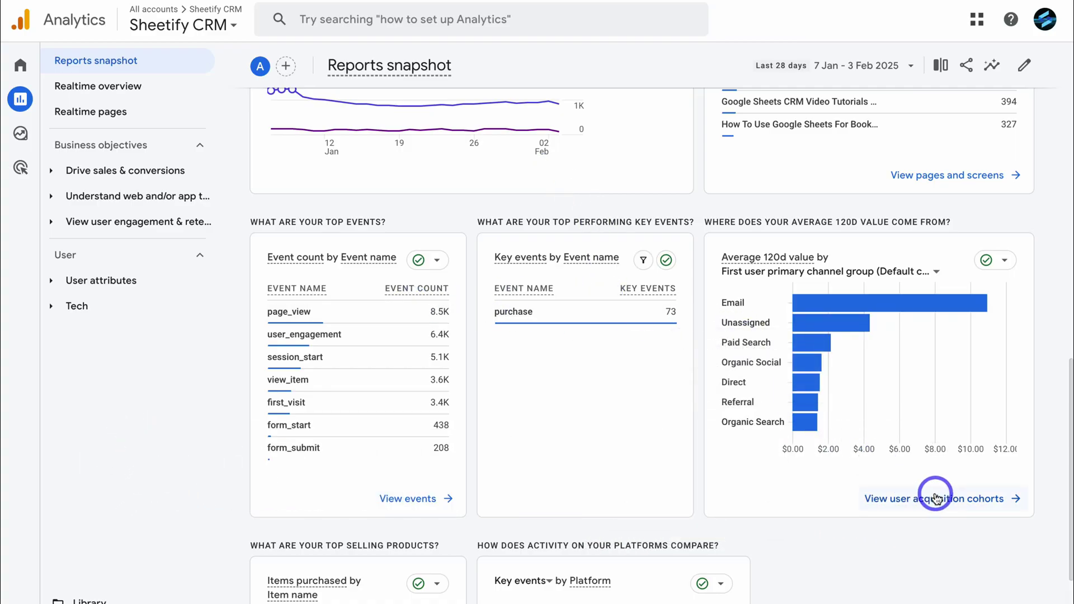
scroll(936, 497, "up", 10)
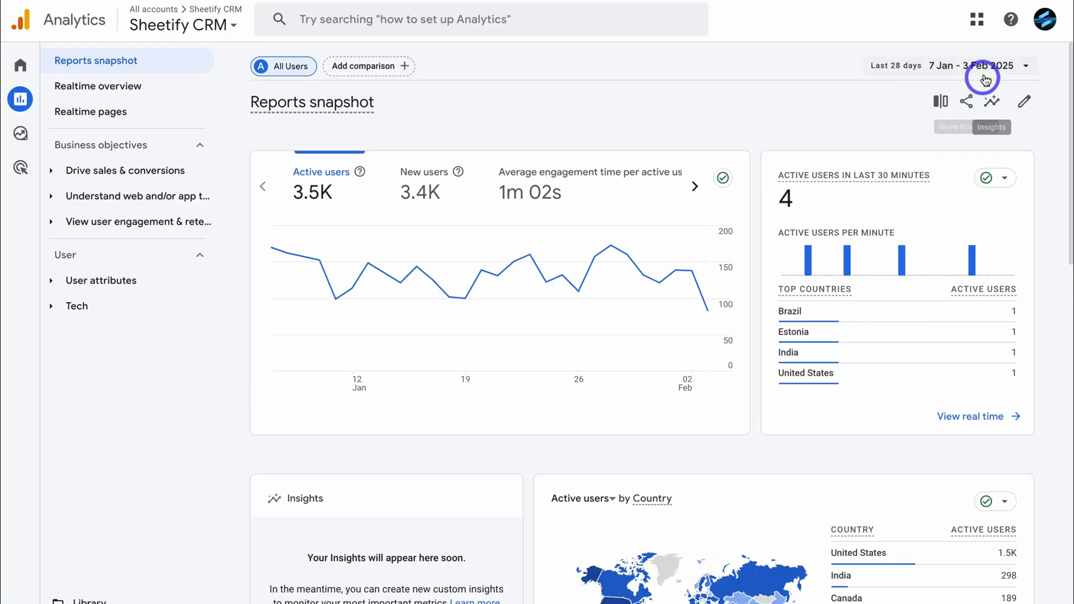
- Compare the last 28 days with the preceding period (match day of week) and show the Total revenue metric in the overview card
left_click(983, 62)
left_click(983, 63)
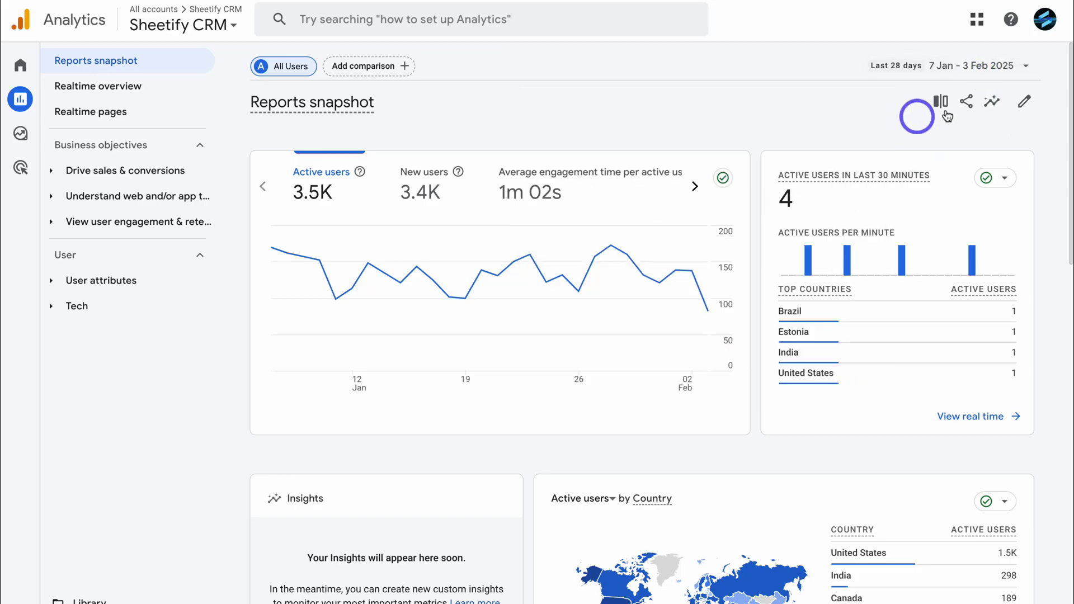
left_click(964, 72)
scroll(615, 243, "down", 2)
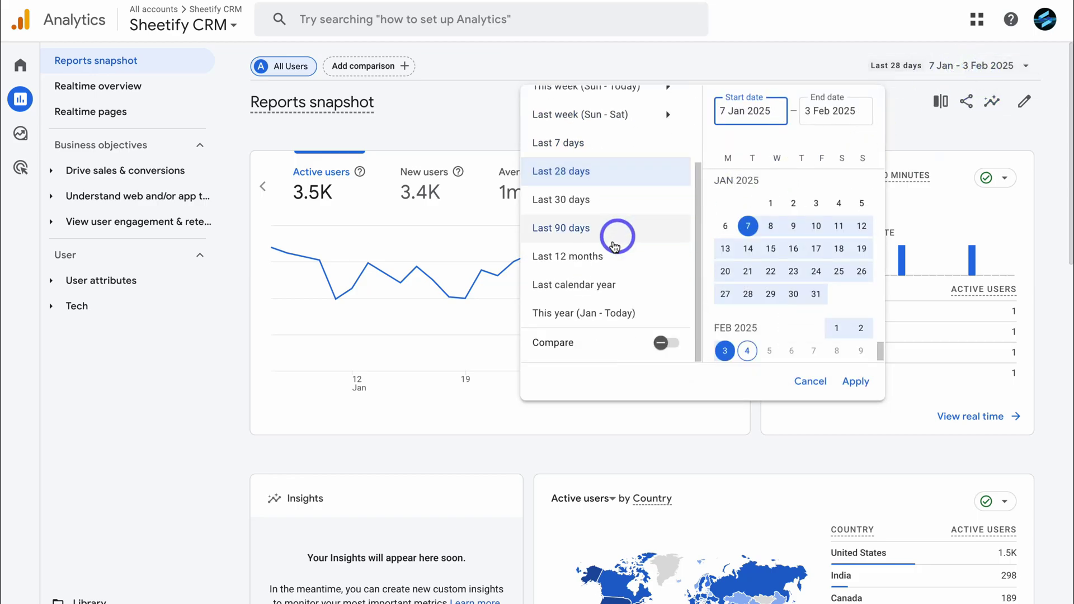
left_click(666, 343)
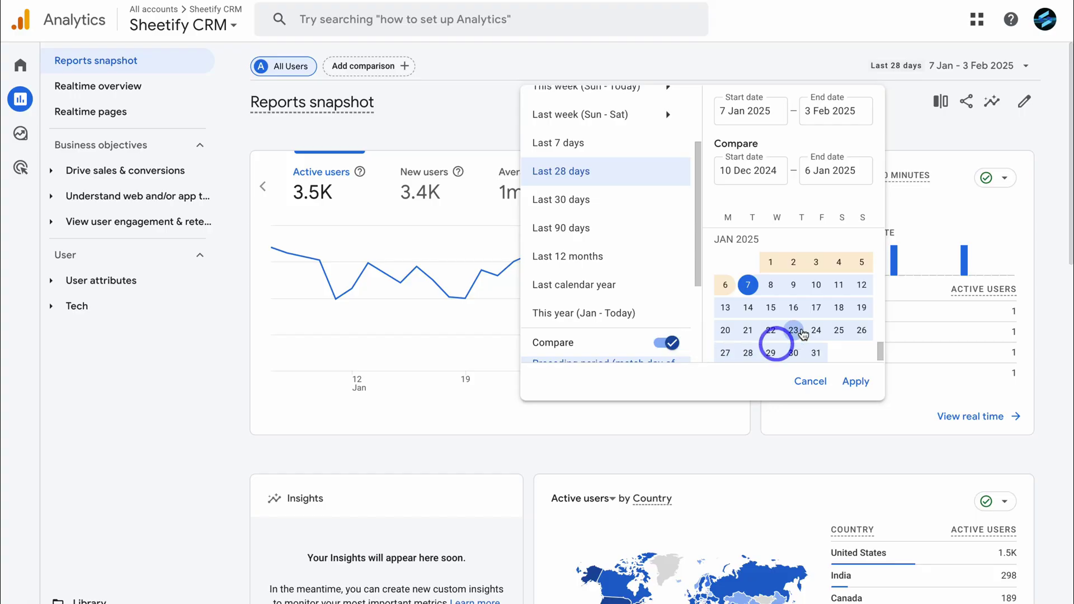
left_click(852, 382)
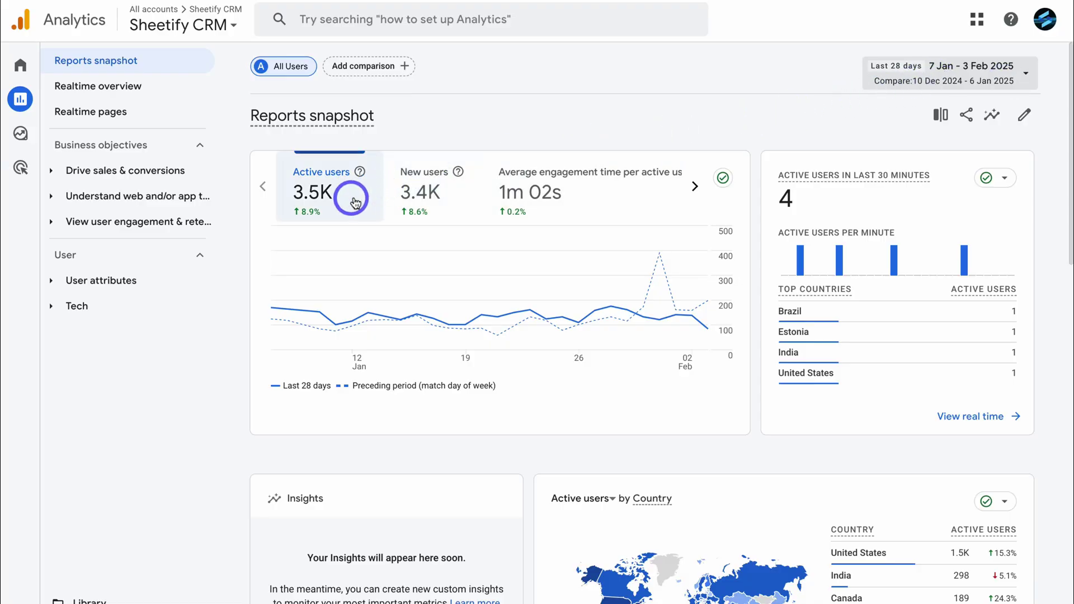
left_click(695, 187)
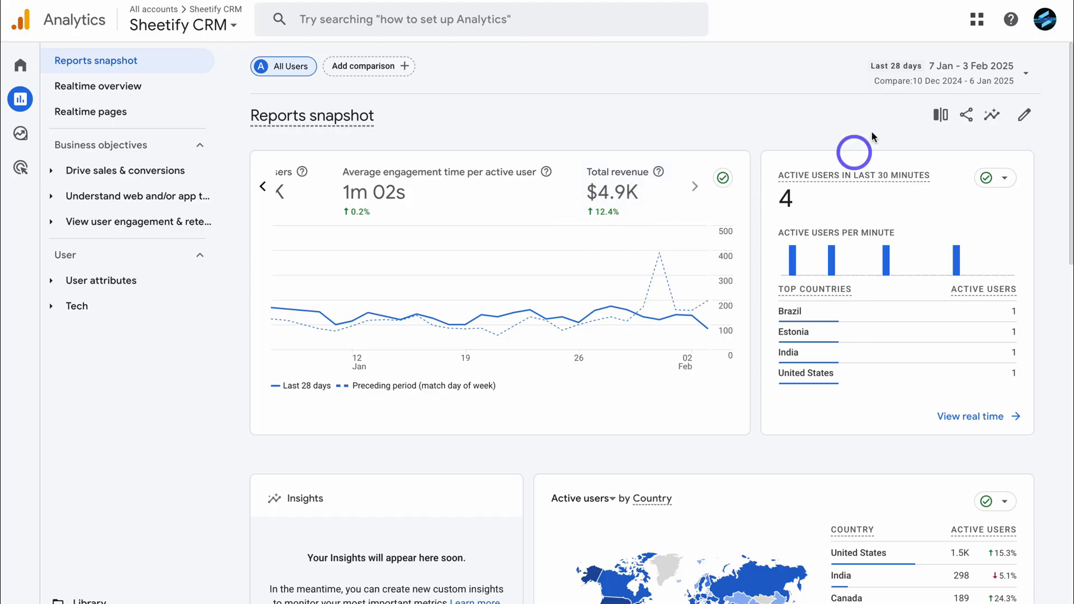
- Turn off the period comparison in the Reports snapshot, keeping the Last 28 days date range
left_click(950, 72)
scroll(623, 220, "down", 5)
left_click(665, 202)
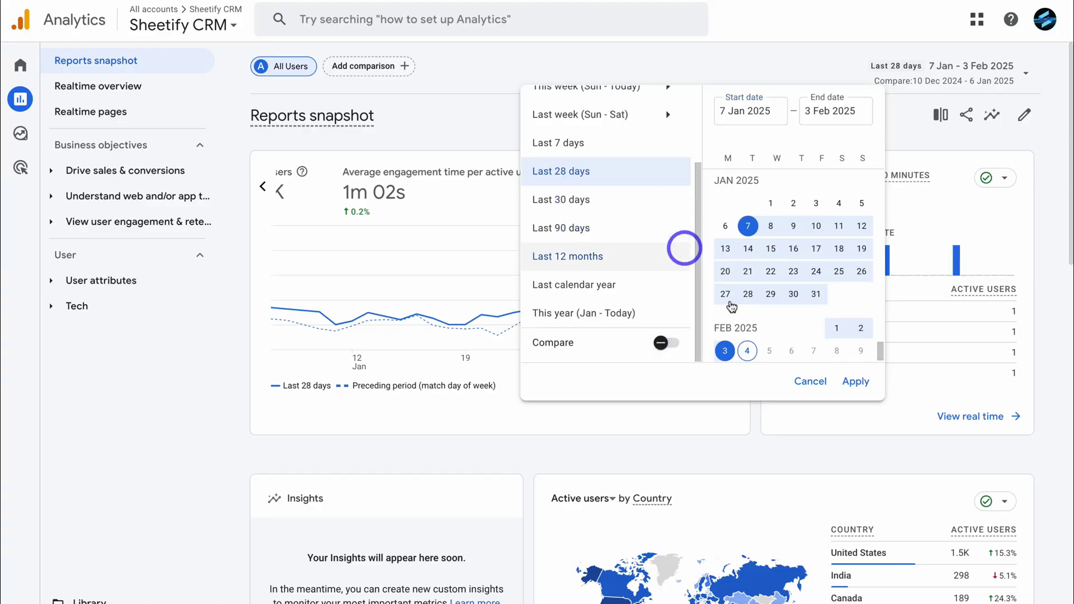
left_click(856, 381)
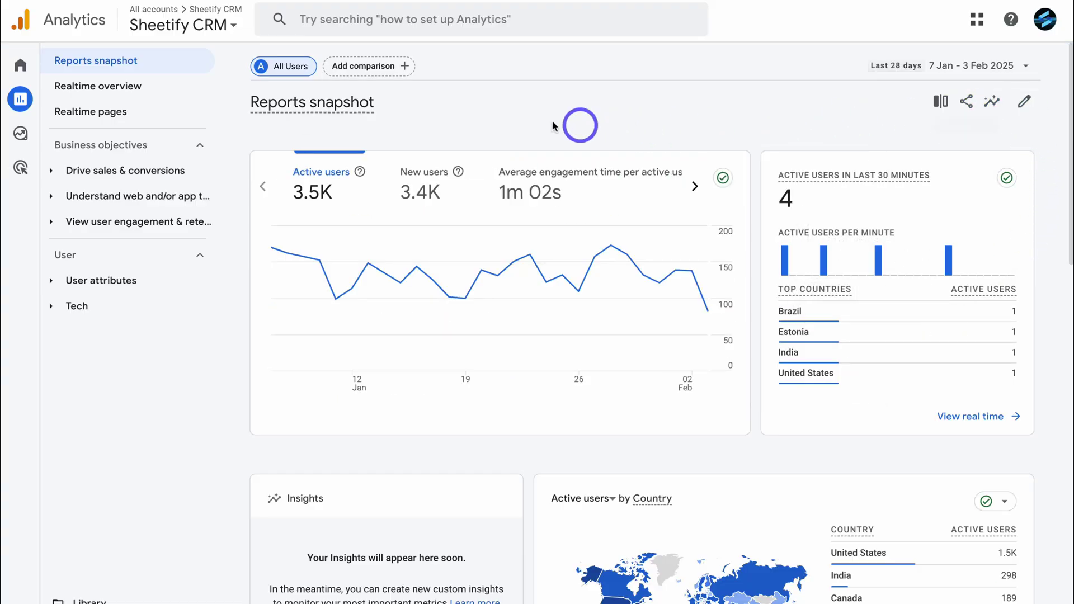
- Start customising the Reports snapshot and move the Overview card below the Realtime card
left_click(1026, 104)
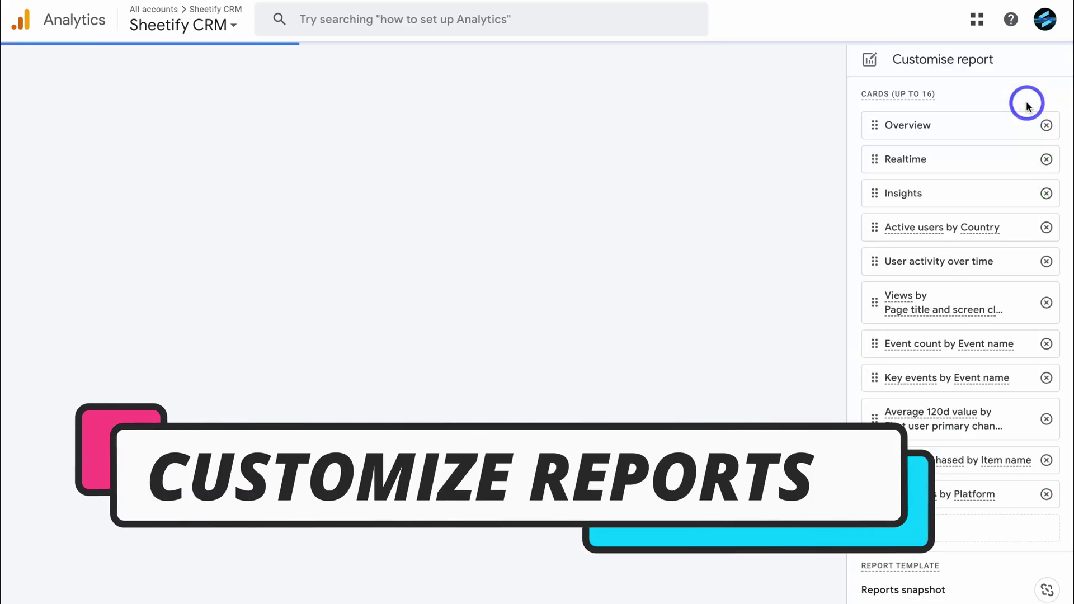
left_click_drag(877, 124, 873, 164)
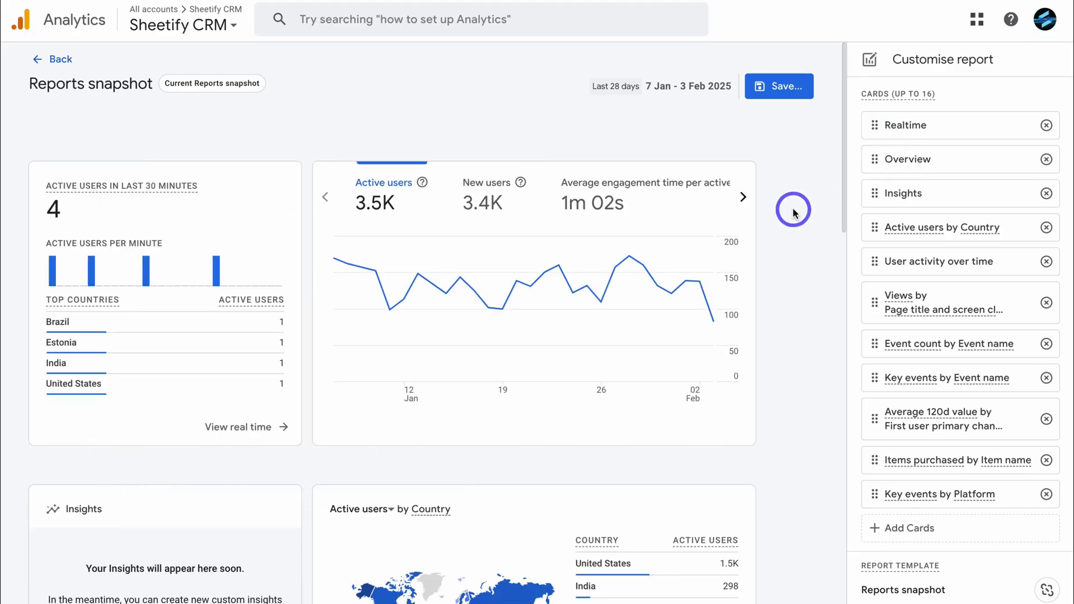
- Move the Insights card below User activity over time and remove it from the report
scroll(793, 212, "down", 7)
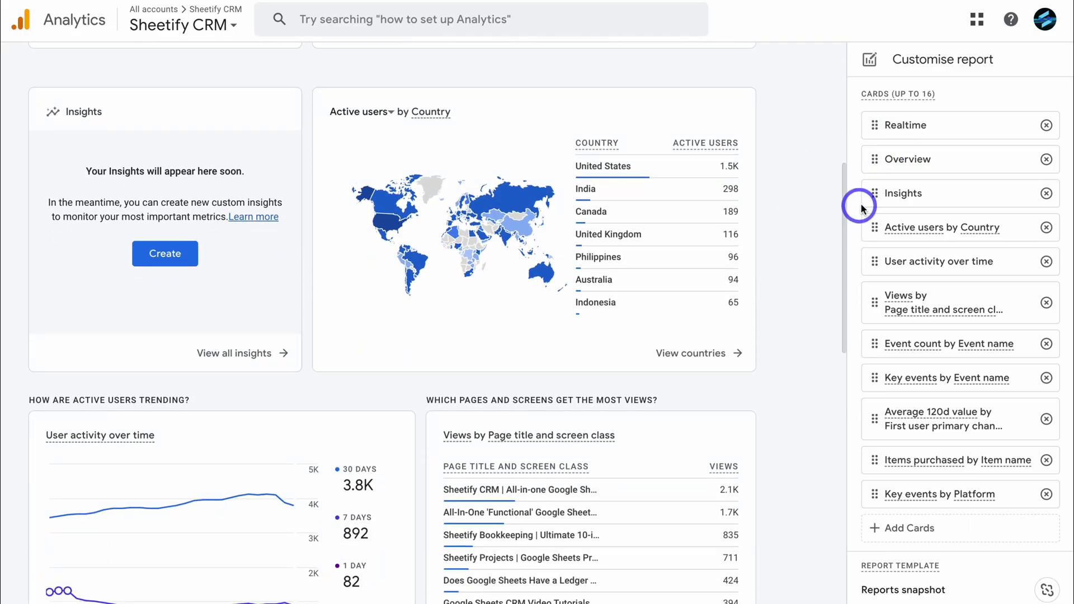
left_click_drag(872, 193, 860, 257)
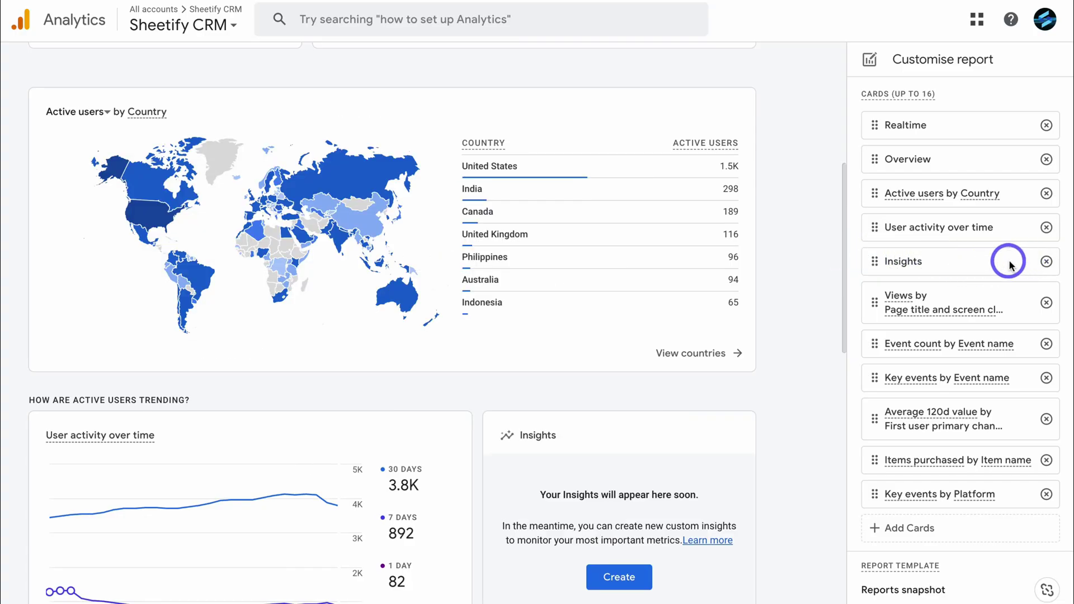
left_click(1044, 263)
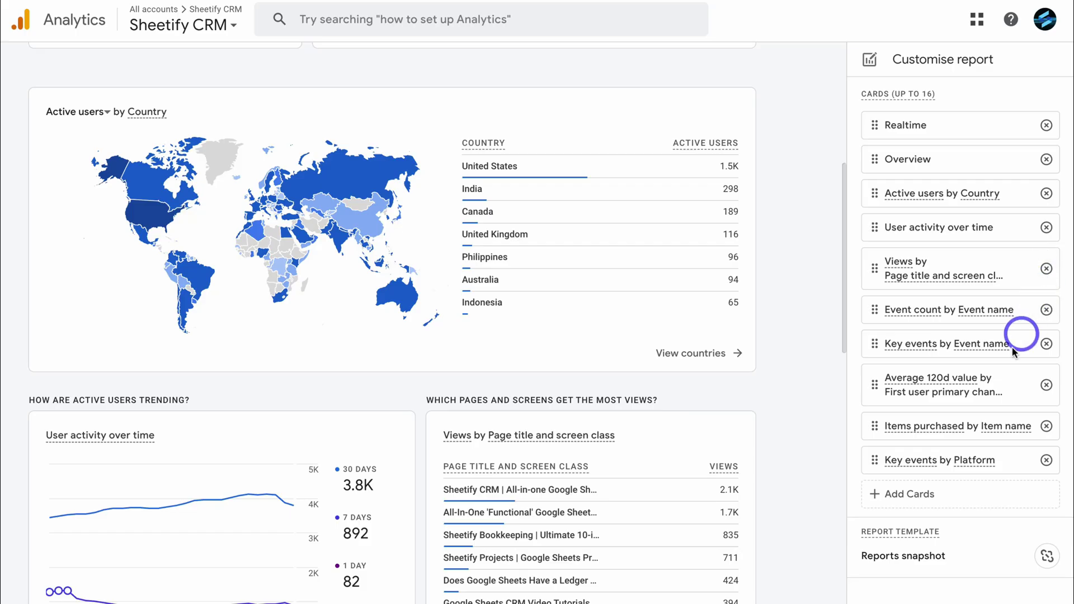
- Look through the summary cards available to add under Business objectives, Life cycle and User, and leave without selecting any
left_click(873, 492)
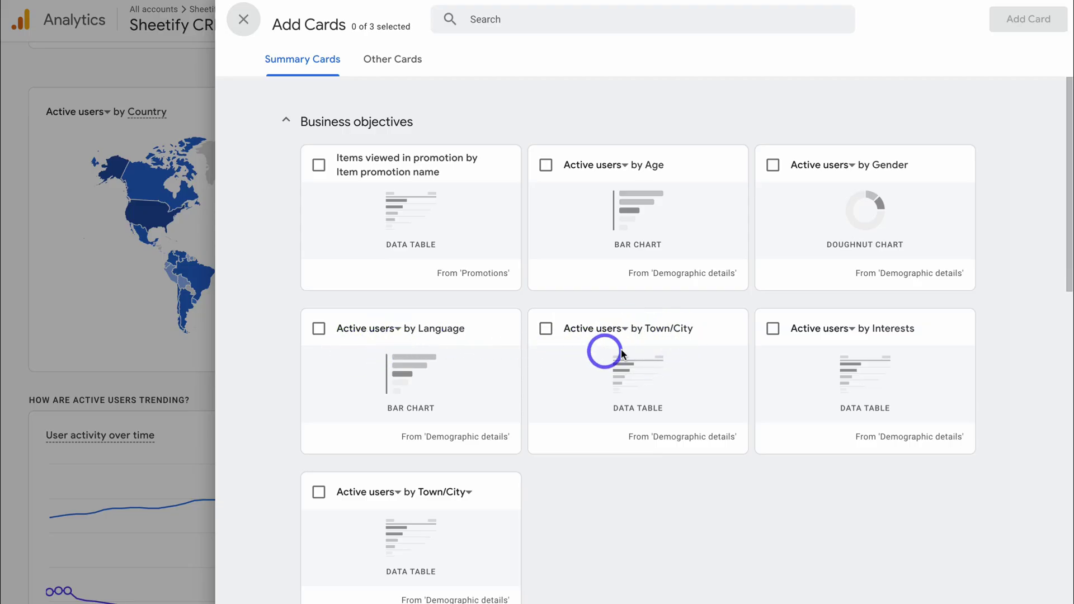
scroll(707, 347, "down", 6)
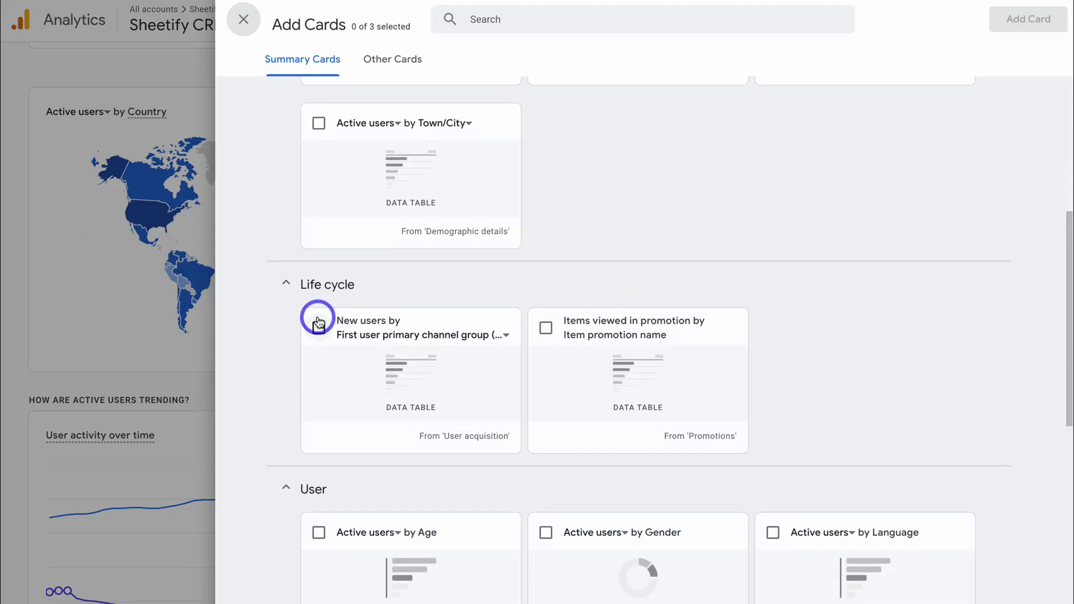
scroll(414, 310, "down", 8)
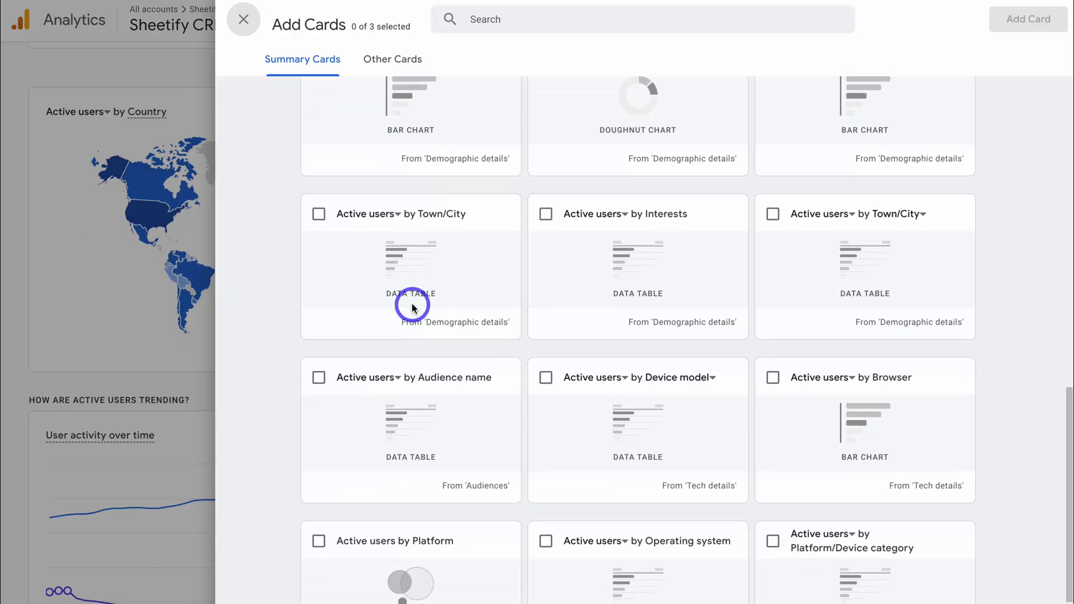
left_click(243, 19)
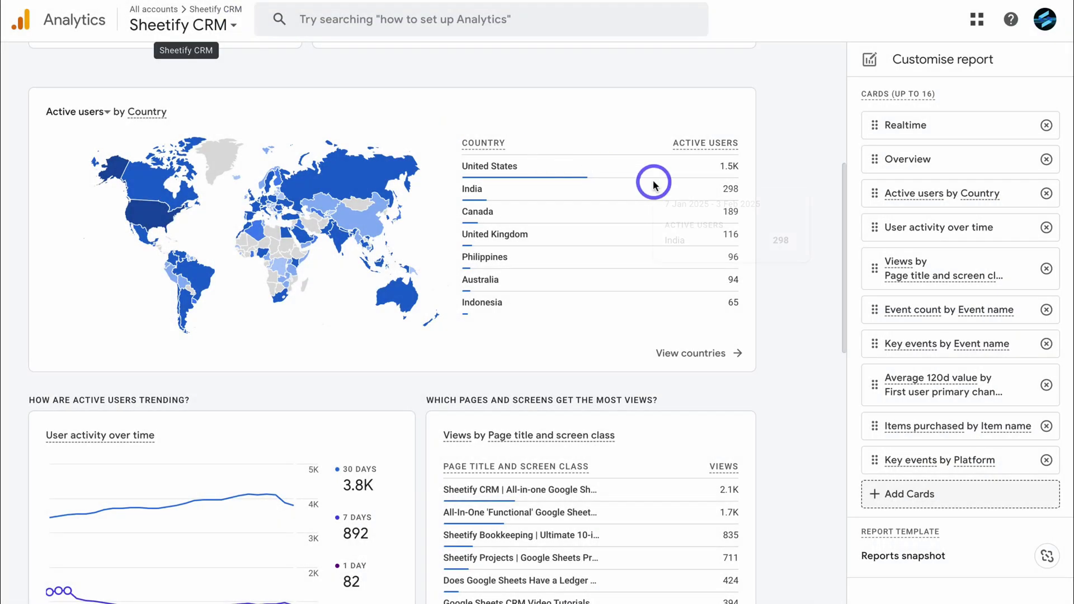
- Save the card changes to the current Reports snapshot and return to the report
scroll(648, 179, "up", 7)
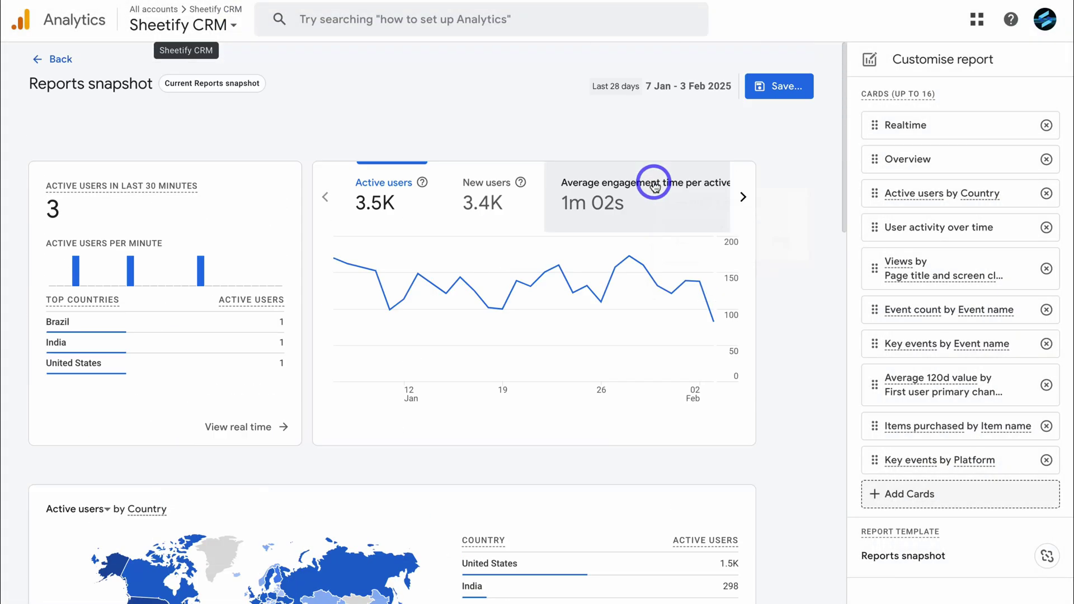
left_click(782, 88)
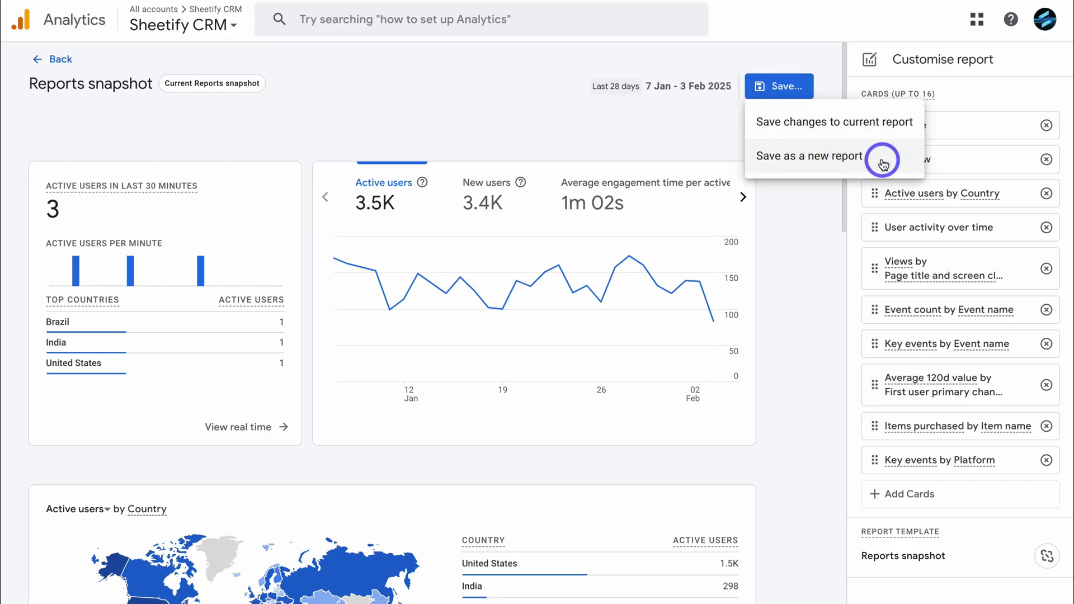
left_click(845, 122)
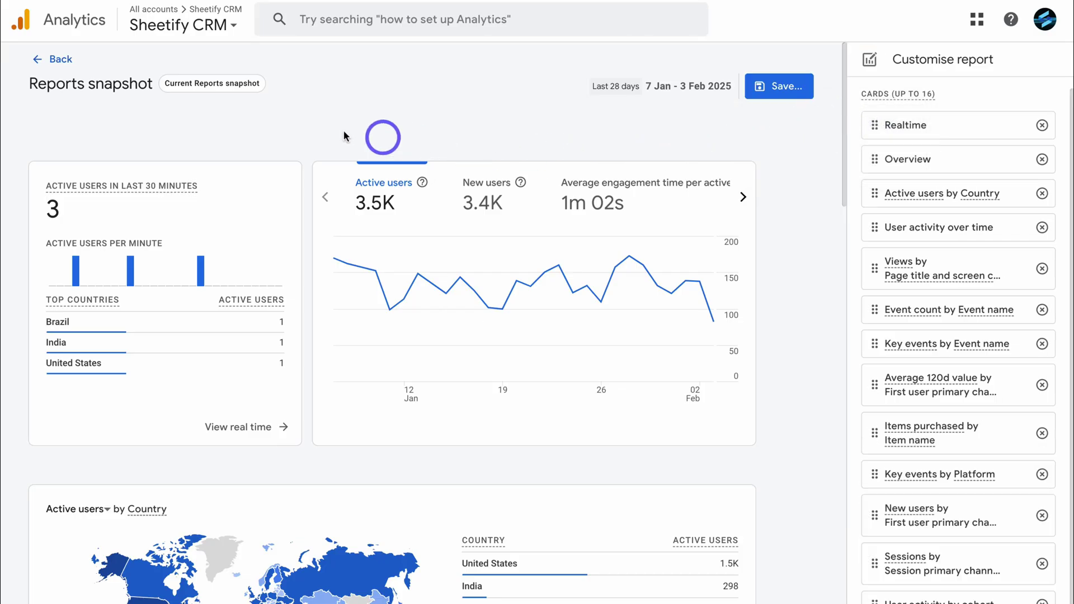
left_click(67, 61)
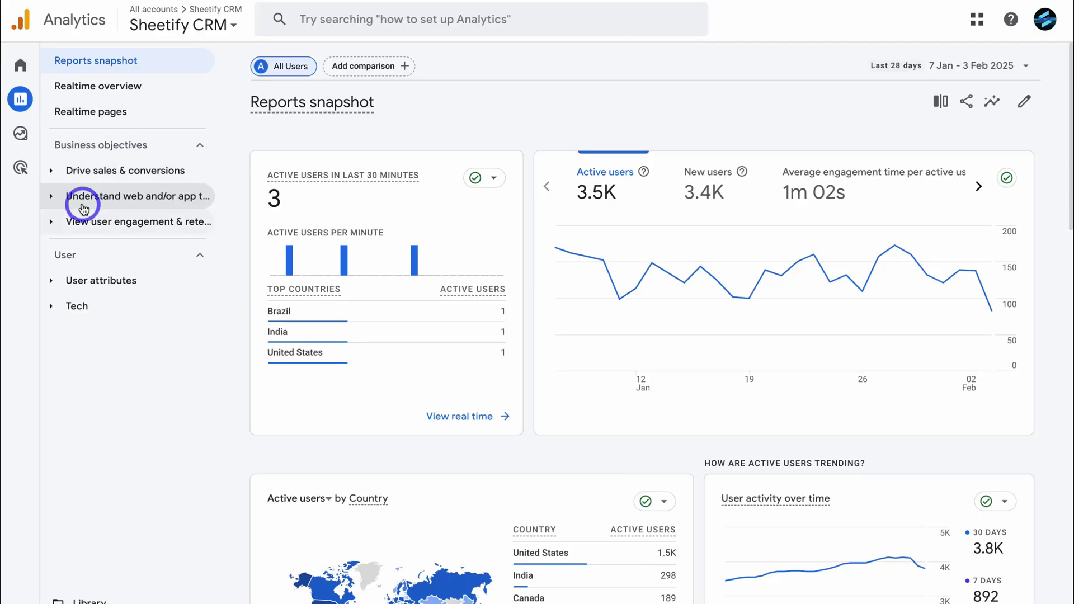
- Open the Understand web and/or app traffic overview and examine its country, city, engagement time, event, page view and user stickiness cards
left_click(52, 196)
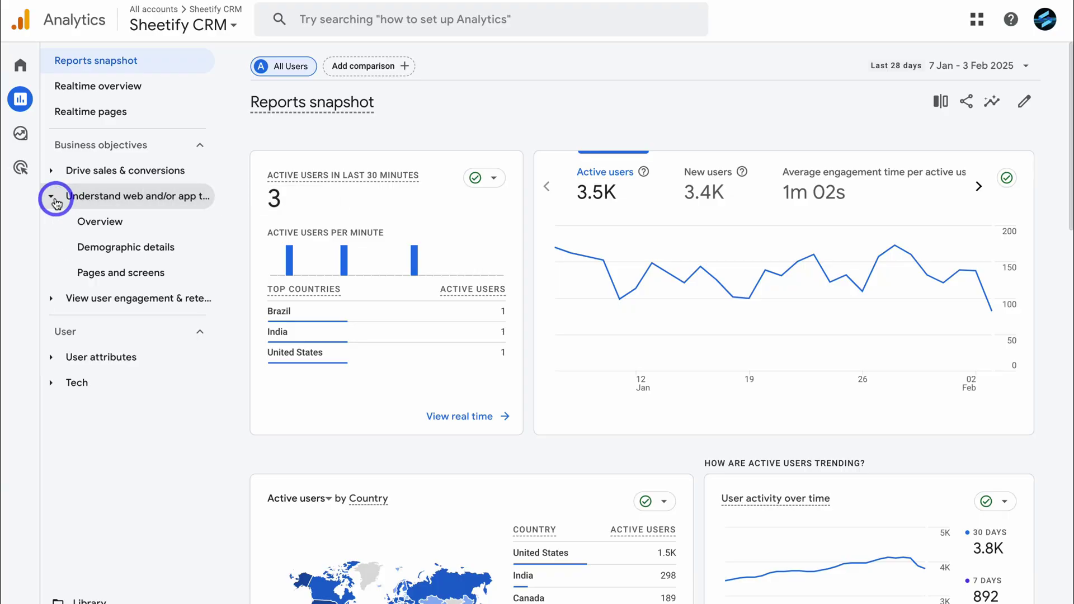
left_click(168, 220)
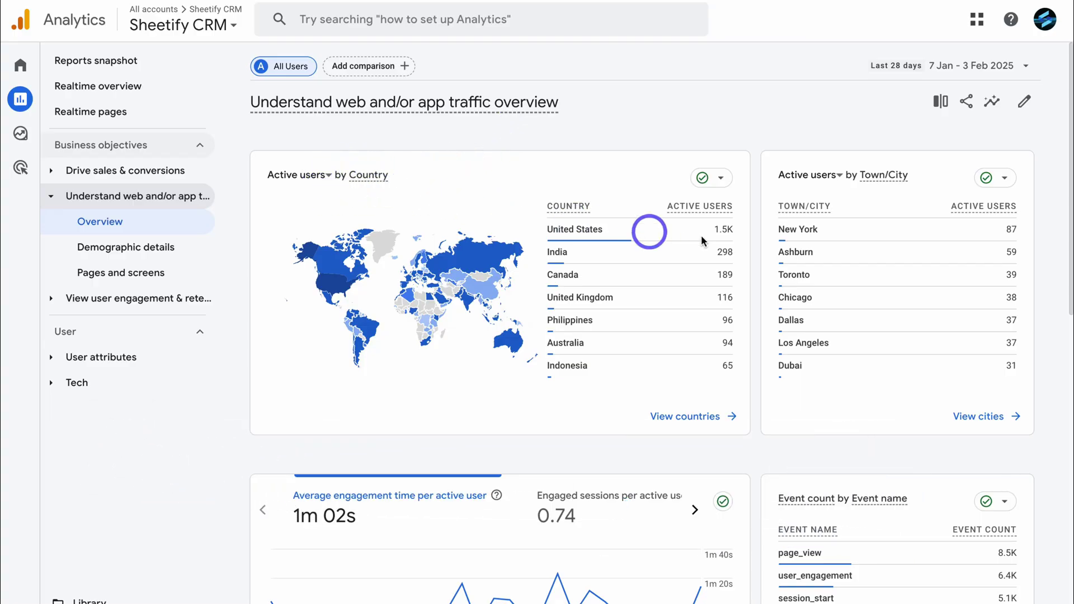
scroll(676, 211, "down", 2)
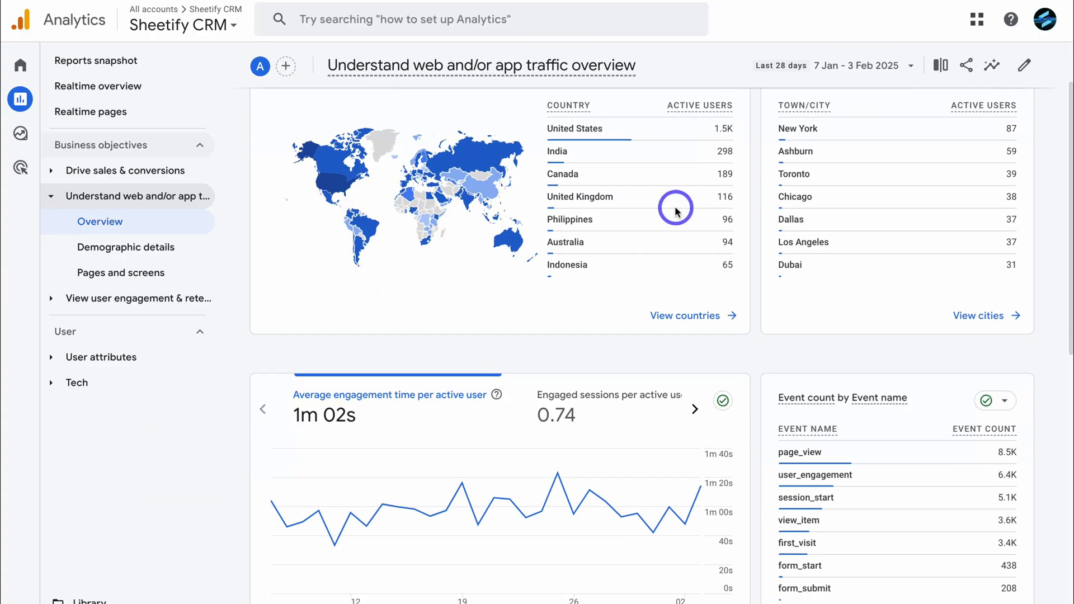
scroll(675, 211, "down", 5)
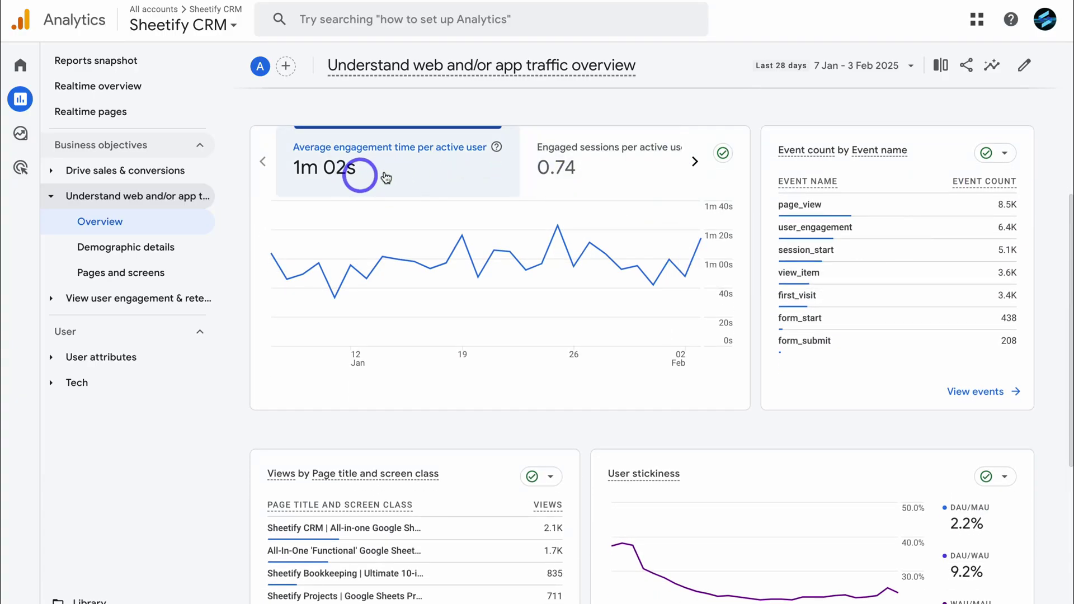
mouse_move(473, 212)
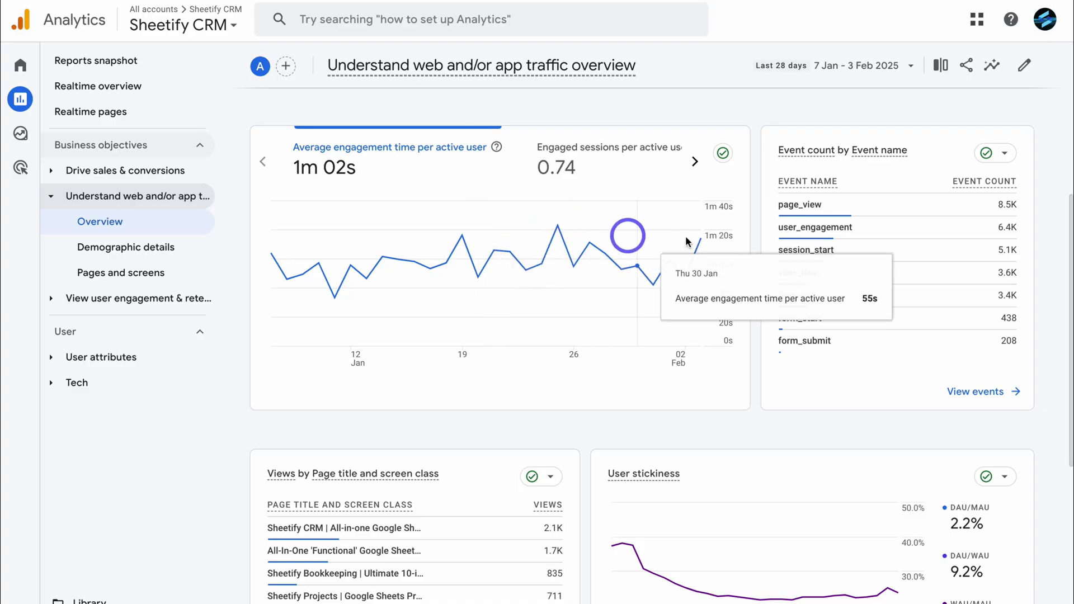
scroll(697, 208, "down", 6)
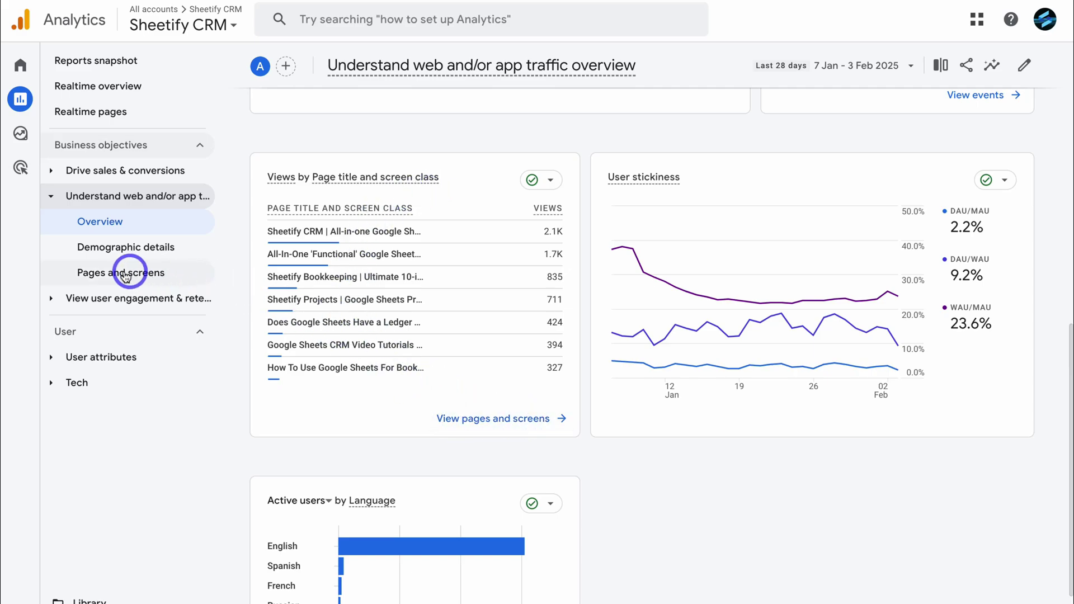
- Open the Pages and screens report and examine the views and active users per page path in its table
left_click(186, 277)
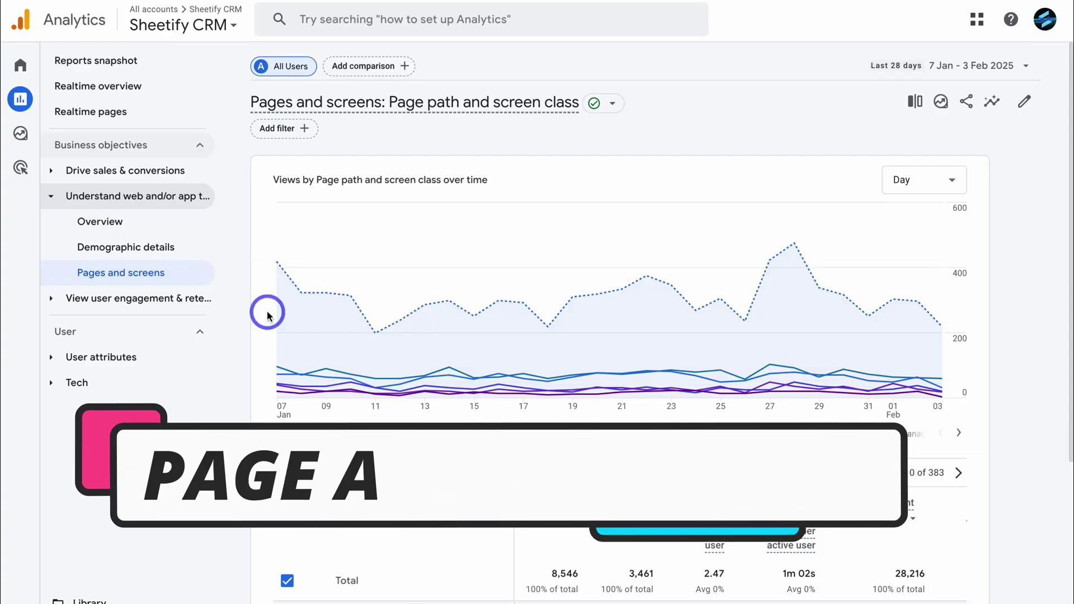
scroll(266, 305, "down", 3)
scroll(267, 315, "down", 1)
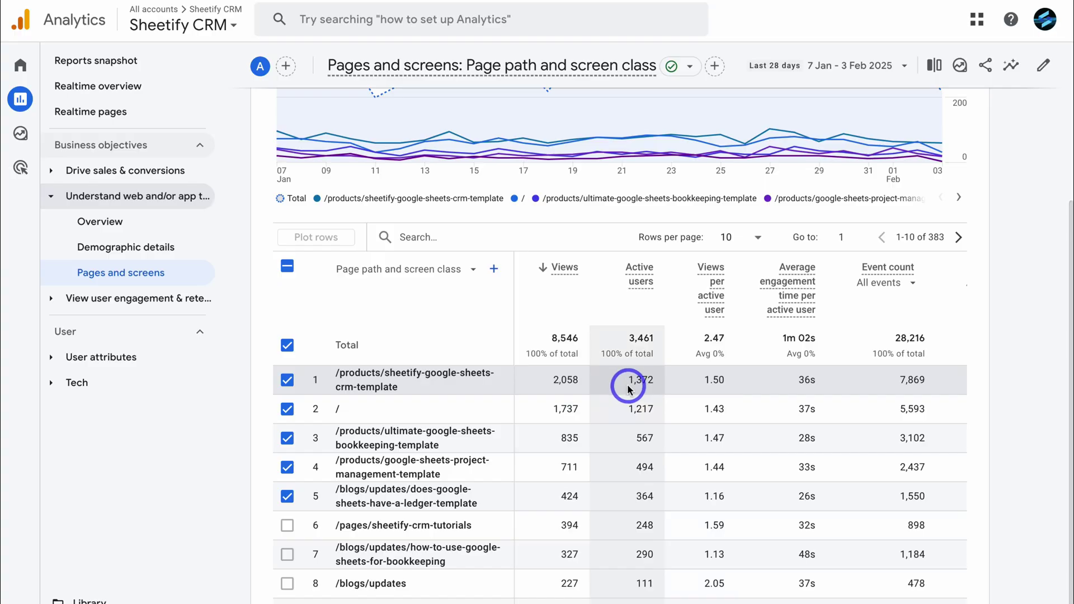
- Examine the date range and the engagement time, event count, key events and revenue columns of the Pages and screens report
scroll(628, 389, "up", 4)
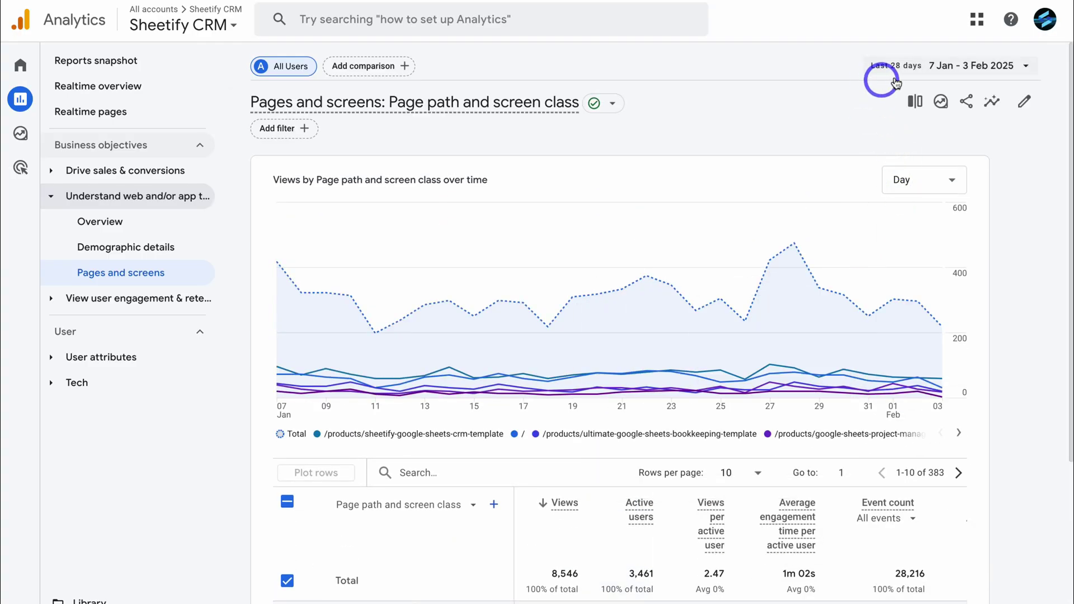
scroll(560, 274, "down", 4)
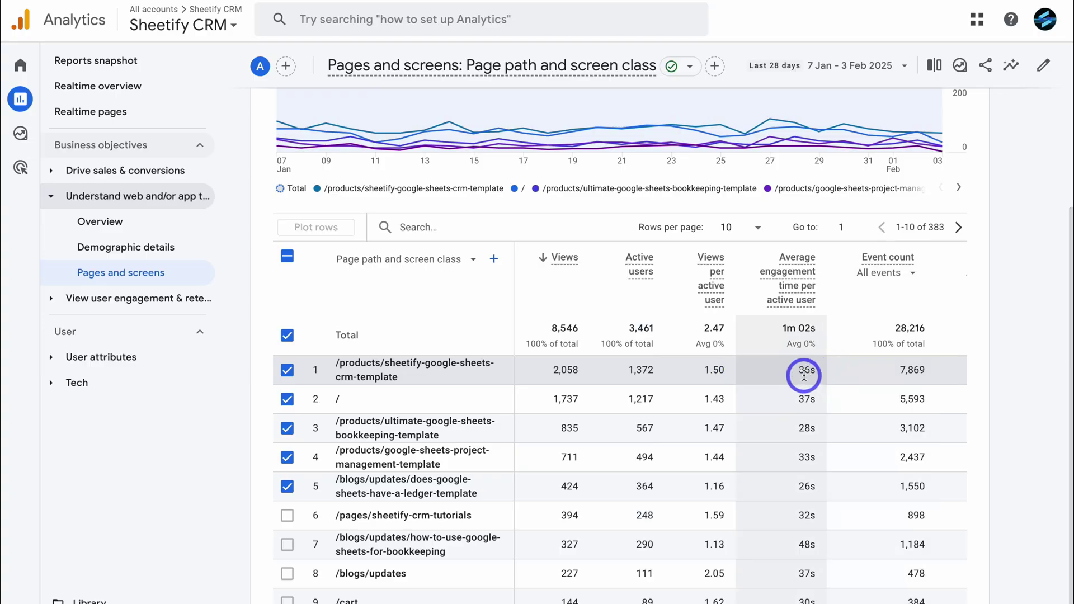
scroll(804, 374, "right", 5)
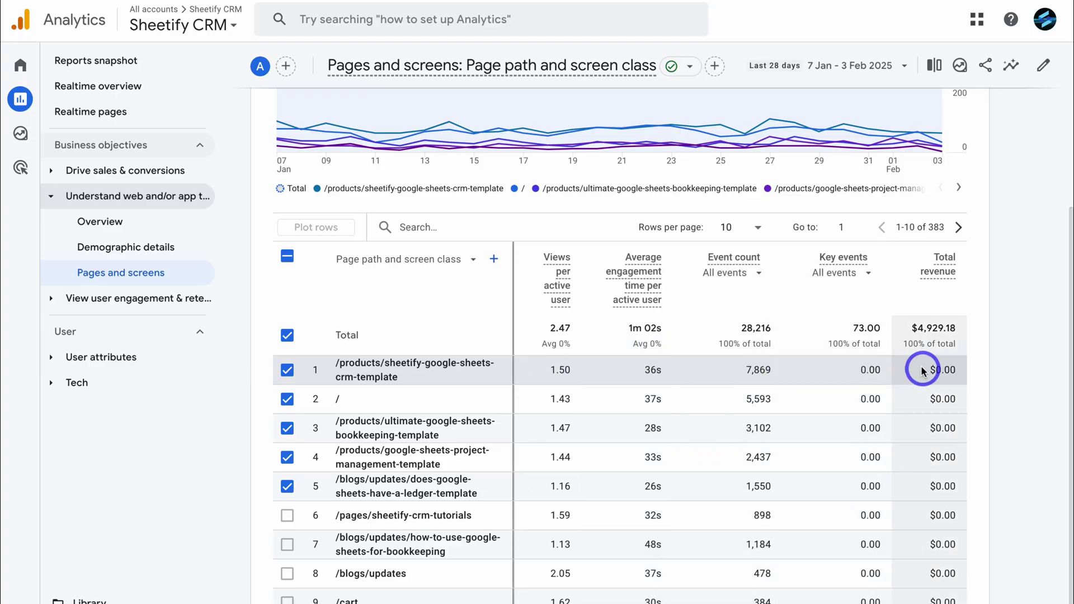
scroll(873, 377, "up", 1)
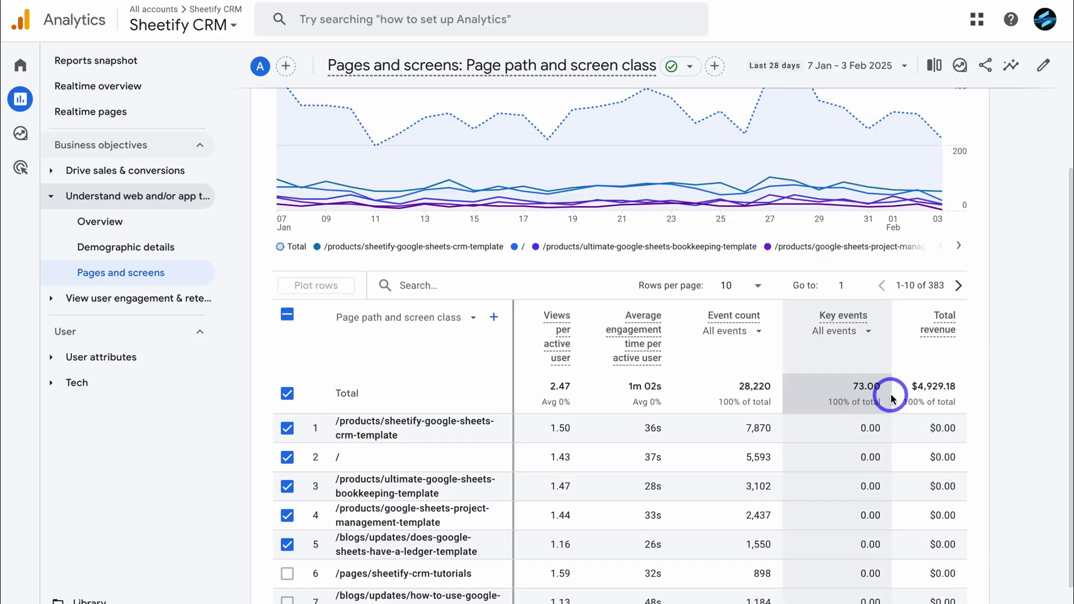
- Customise the Pages and screens report by adding First user source / medium as a primary dimension and apply the change
left_click(1042, 65)
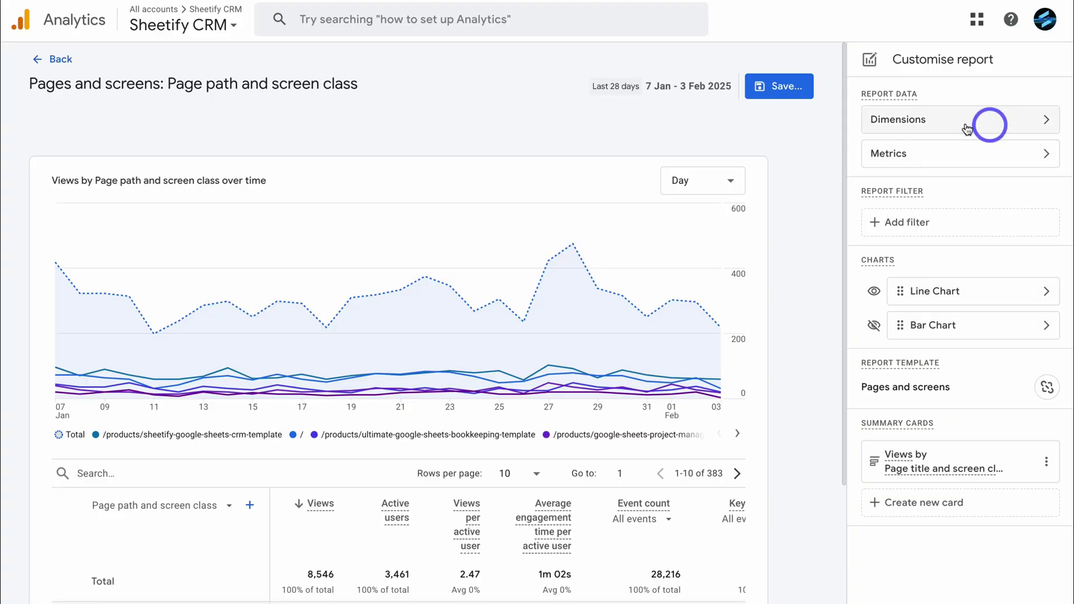
left_click(980, 120)
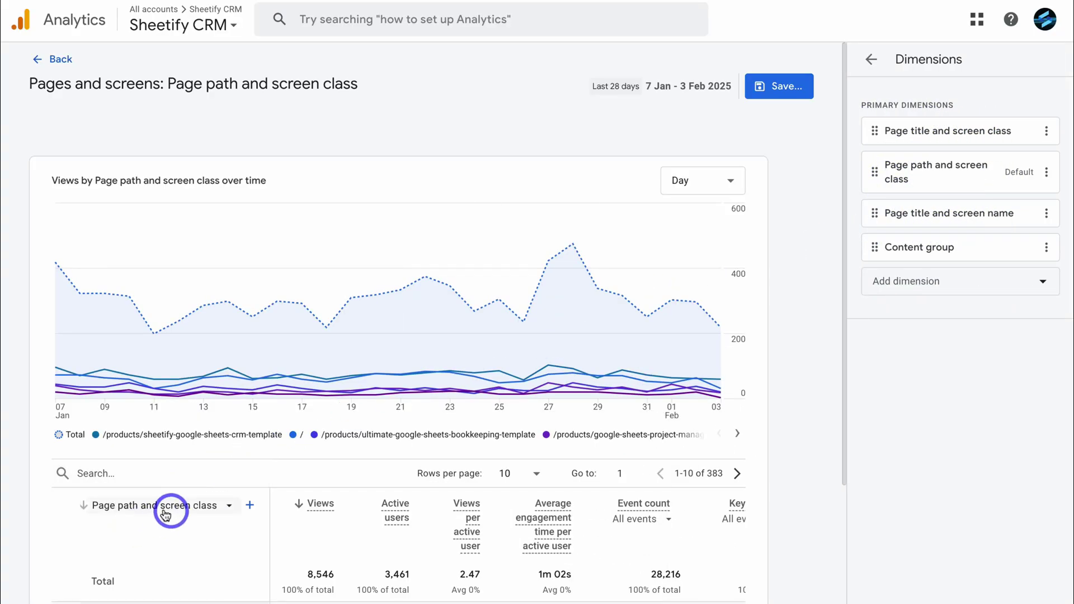
left_click(228, 506)
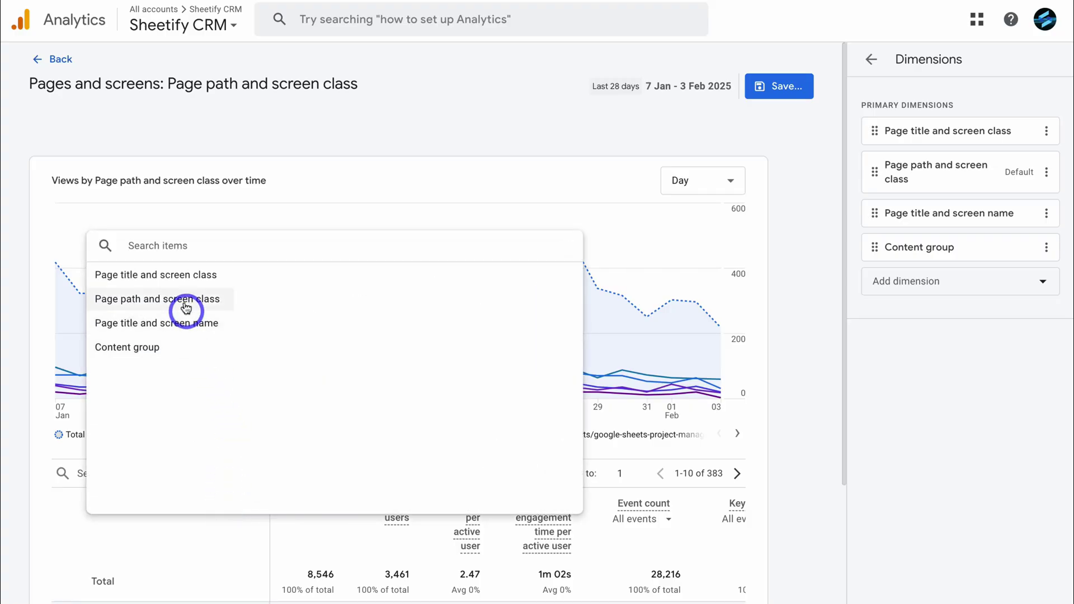
key("Escape")
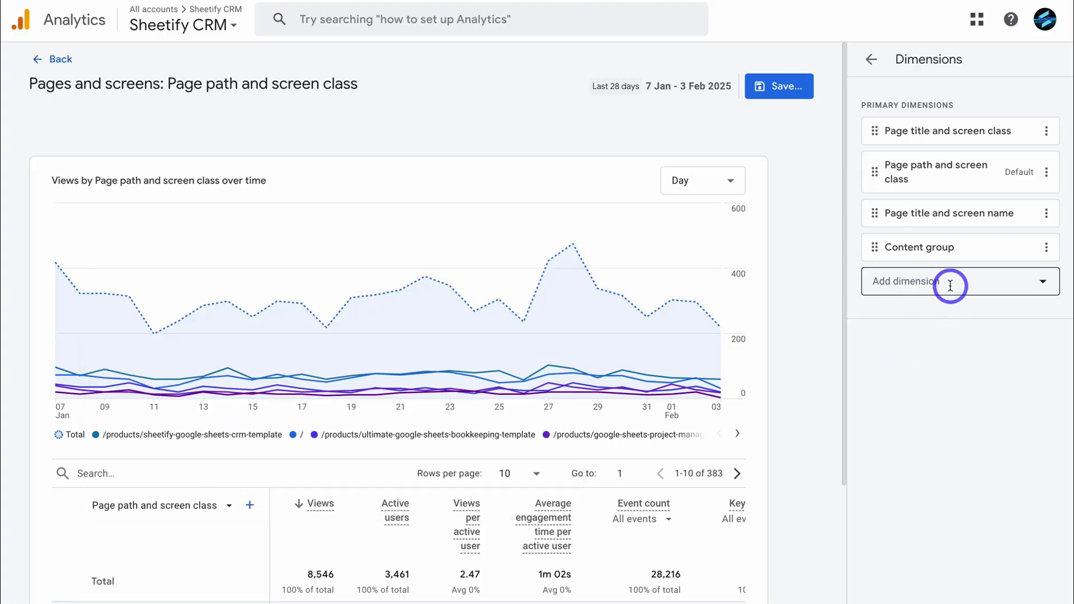
left_click(1043, 282)
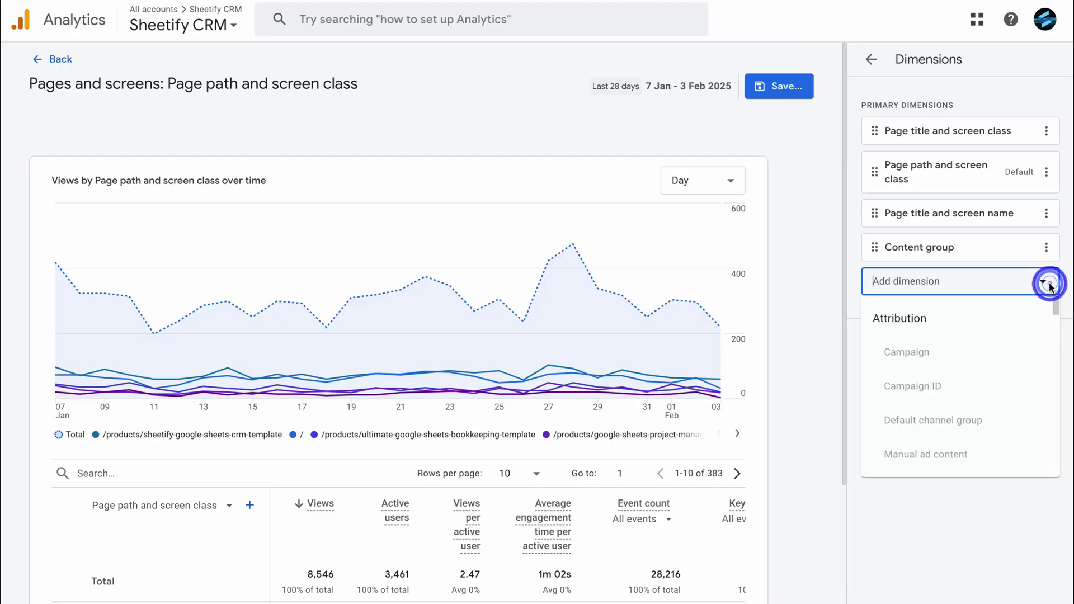
scroll(908, 374, "down", 5)
left_click(911, 369)
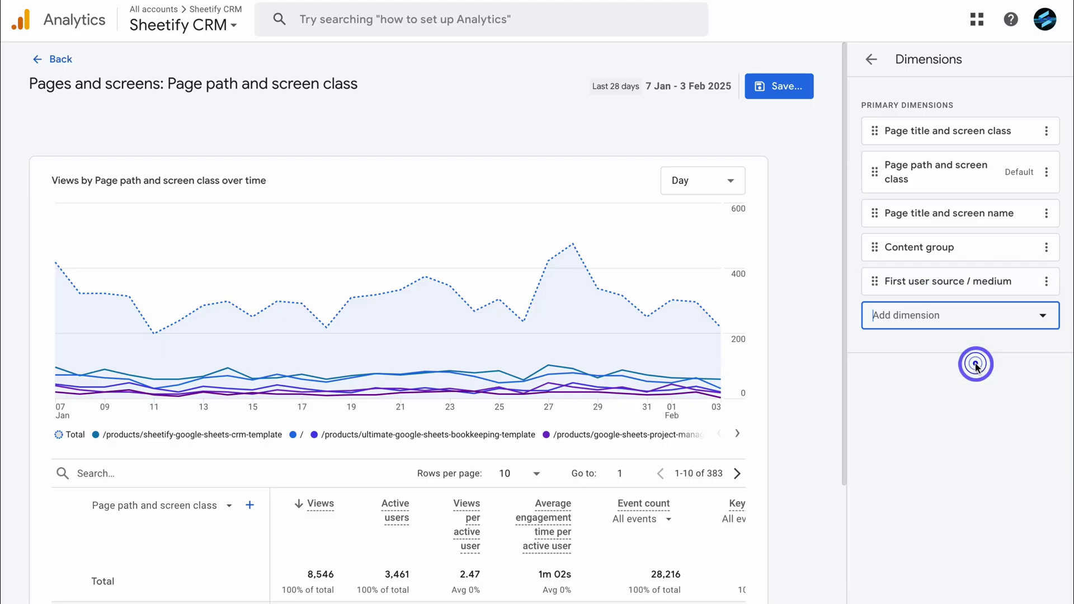
left_click(1046, 584)
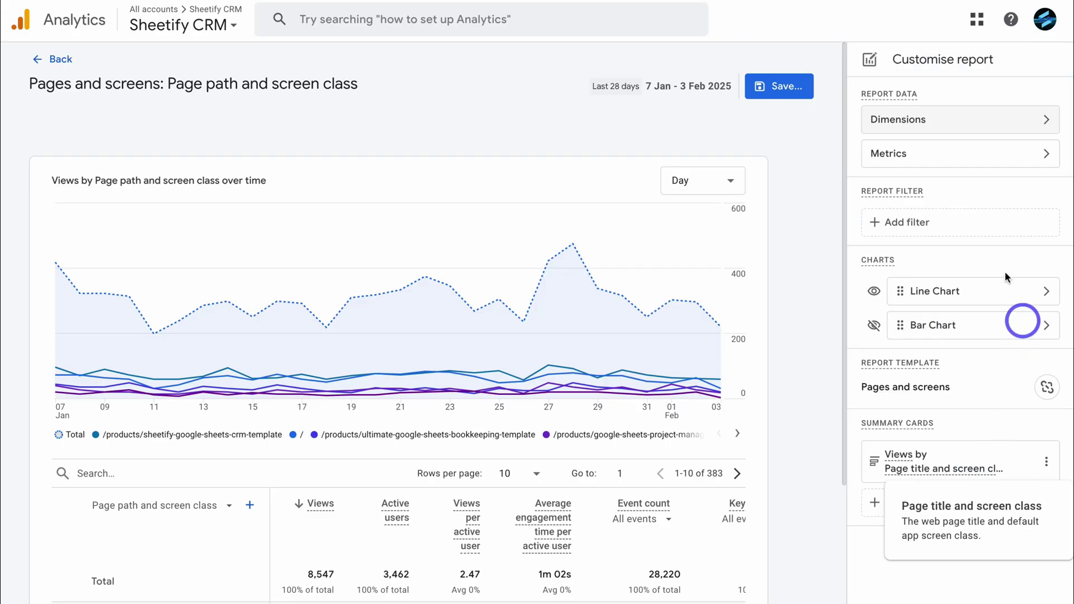
- Remove the Event count, Key events and Total revenue metrics from the Pages and screens report
left_click(923, 151)
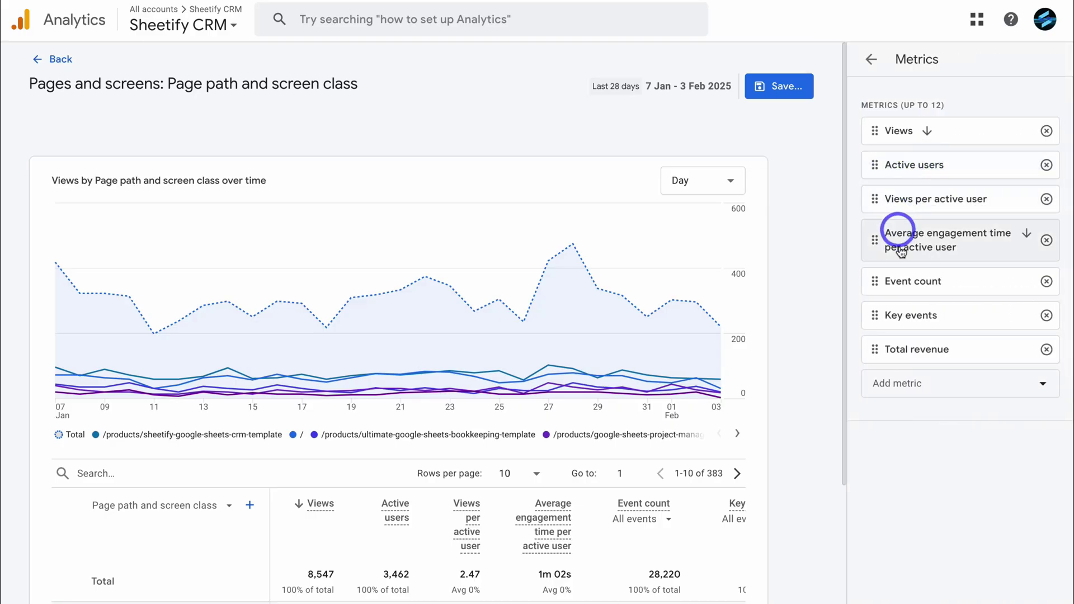
left_click(1046, 281)
left_click(1046, 281)
left_click(1046, 283)
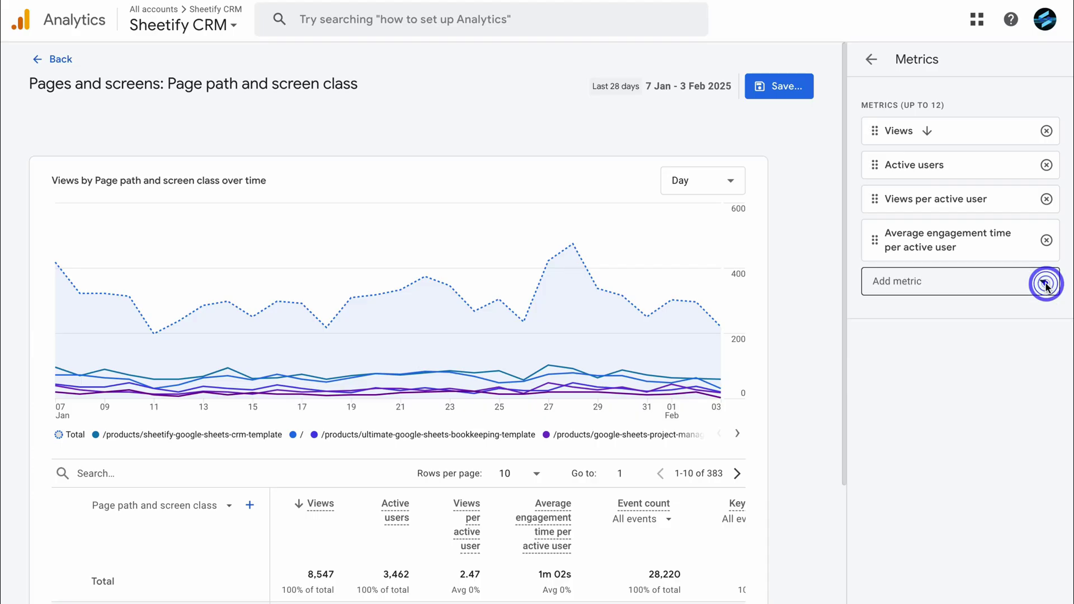
- Add the E-commerce purchases, Bounce rate and Add to baskets metrics to the report and apply the metric changes
left_click(1035, 282)
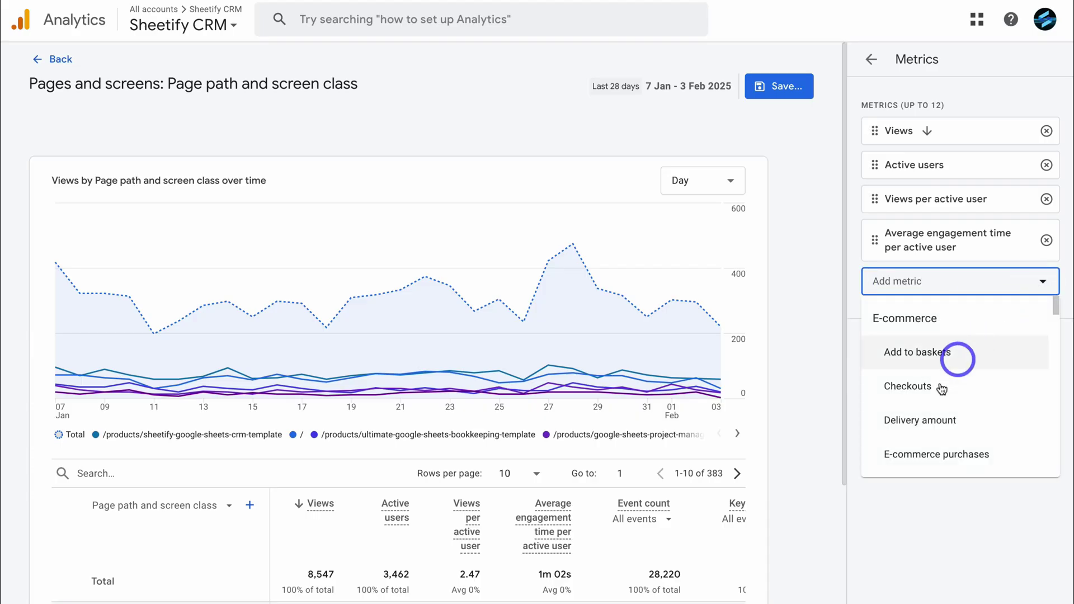
left_click(990, 456)
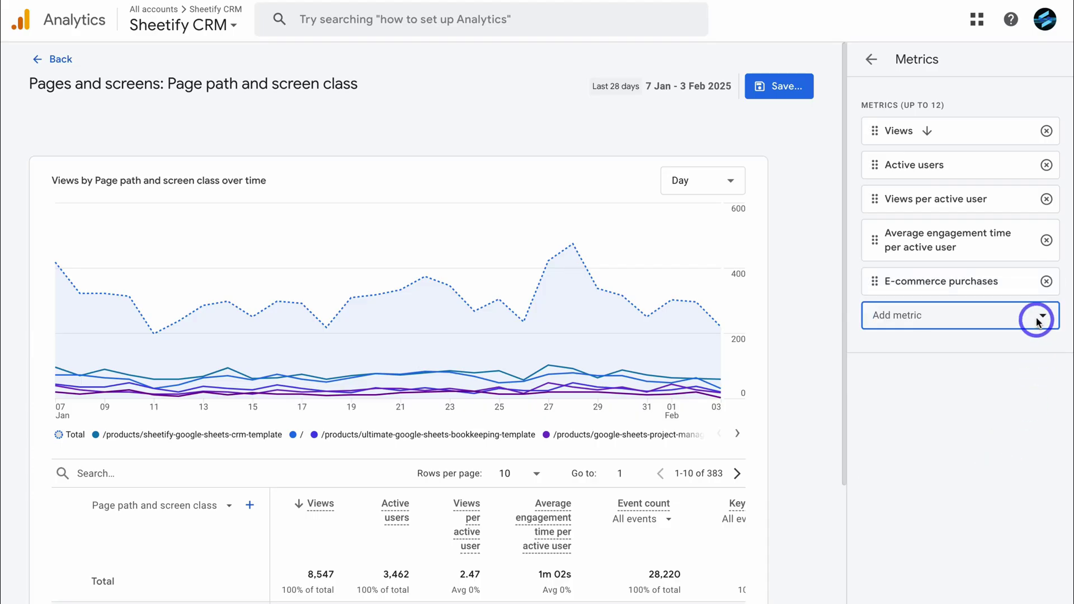
left_click(1034, 315)
left_click(956, 404)
left_click(1027, 358)
left_click(965, 415)
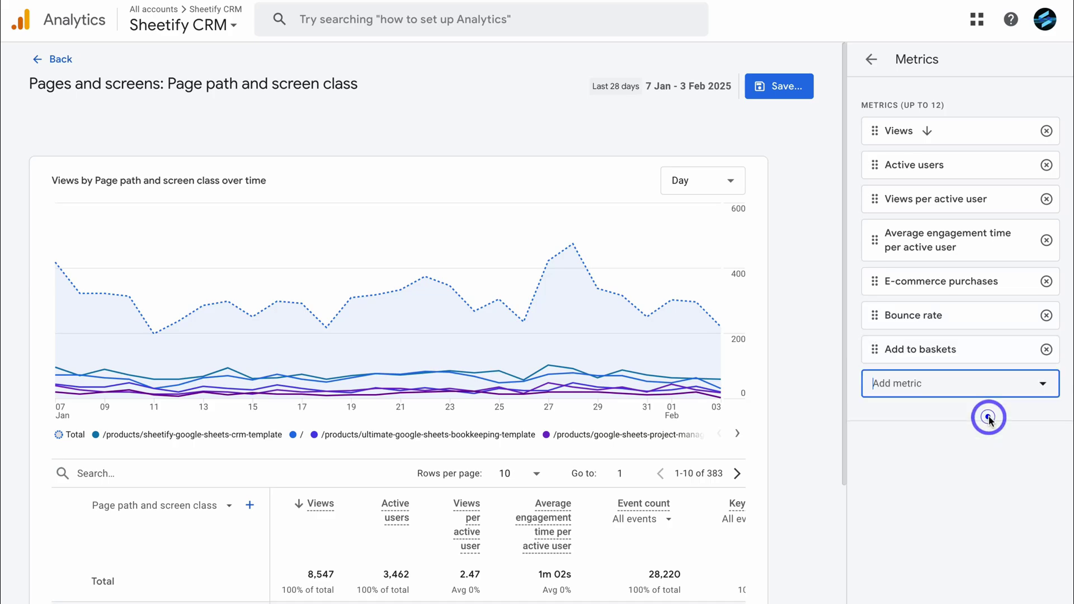
scroll(989, 420, "down", 1)
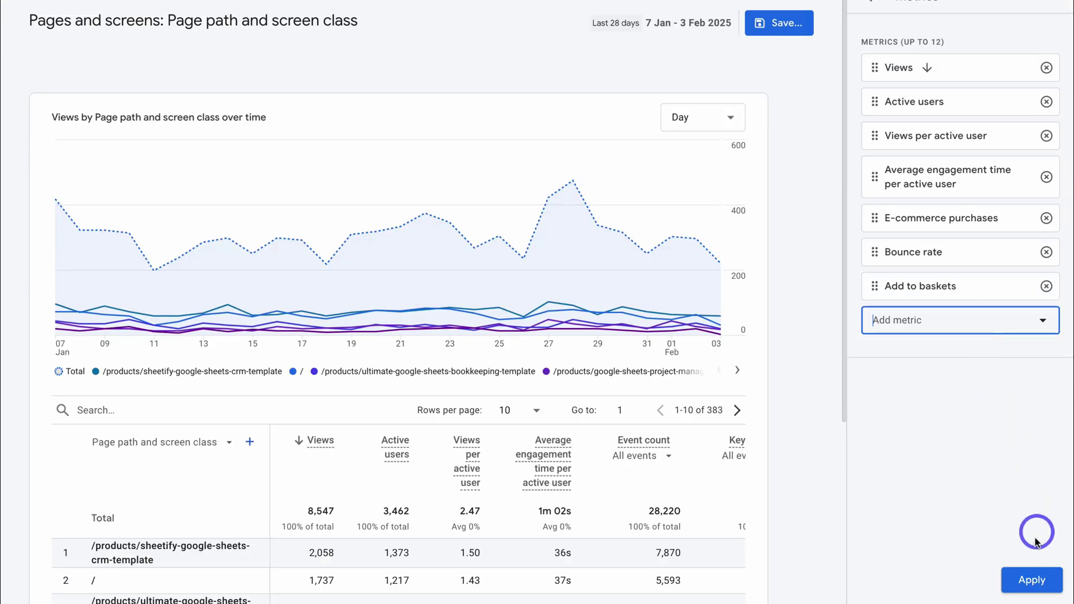
left_click(1031, 579)
- Save the changes to the current Pages and screens report and return to it to view the updated table
left_click(779, 86)
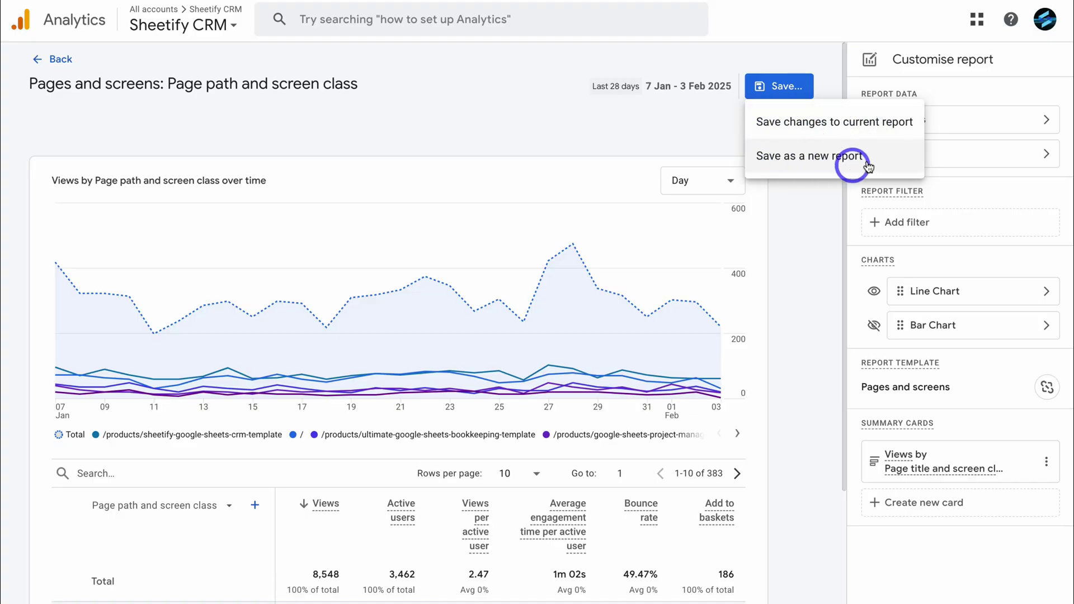
left_click(845, 124)
left_click(667, 414)
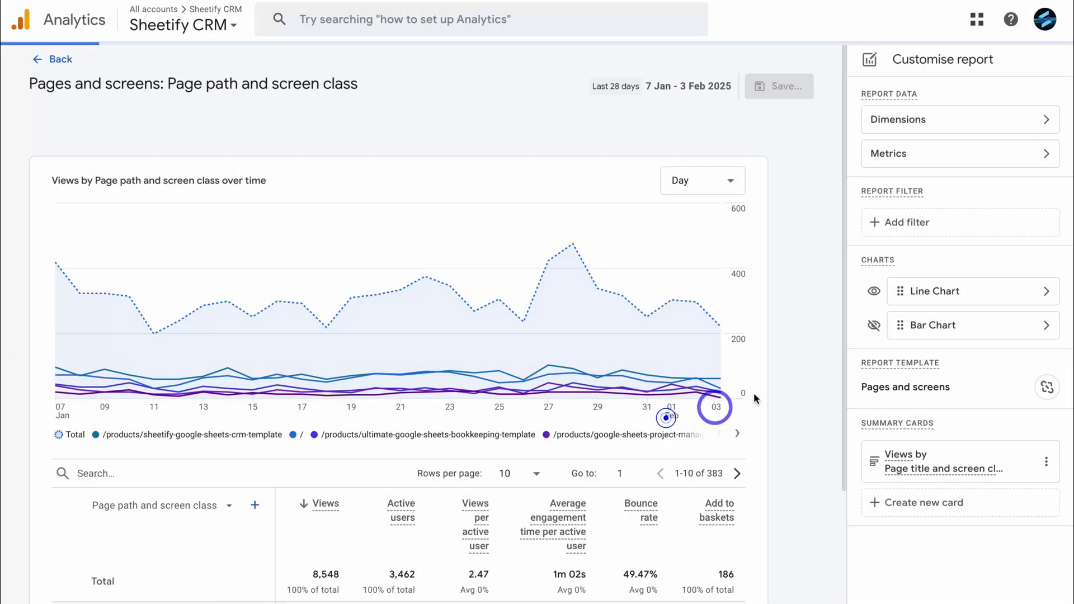
left_click(56, 60)
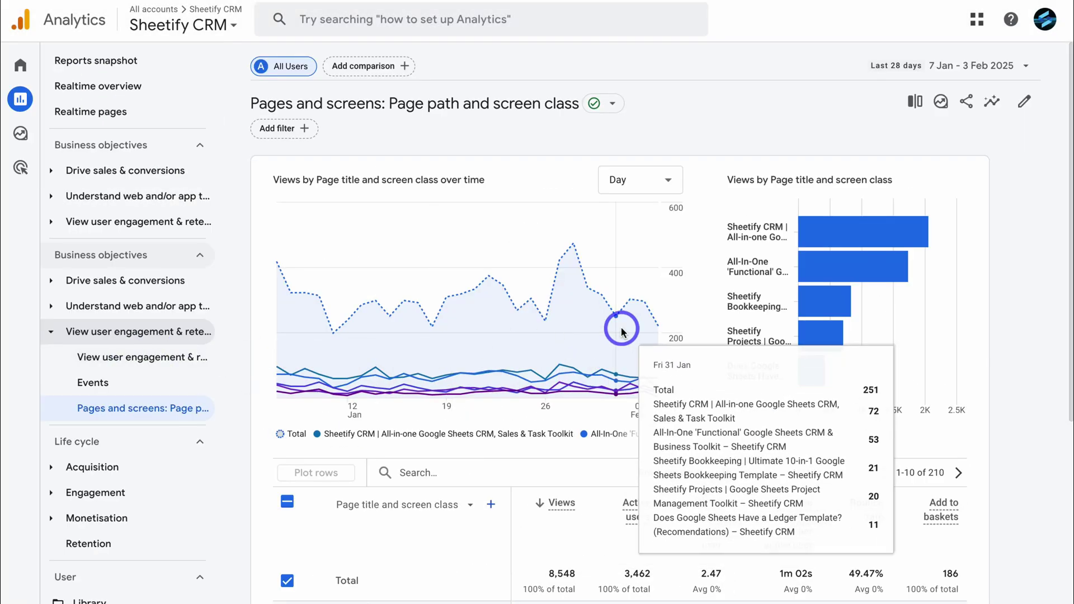
scroll(622, 331, "down", 10)
scroll(744, 371, "up", 10)
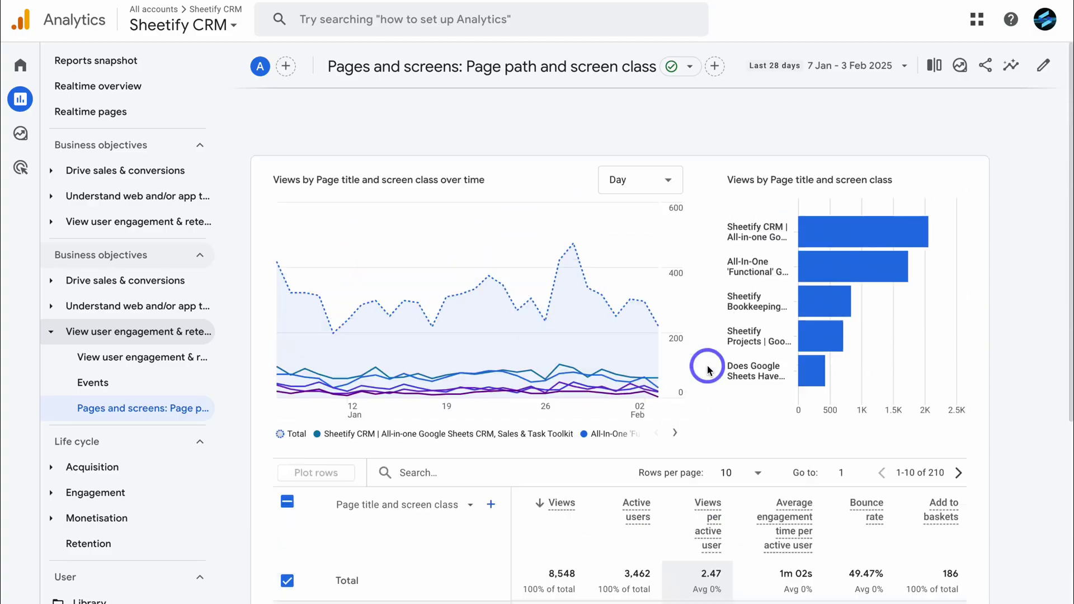
- Open the Traffic acquisition report under Life cycle and examine sessions and engagement for each channel group
left_click(130, 474)
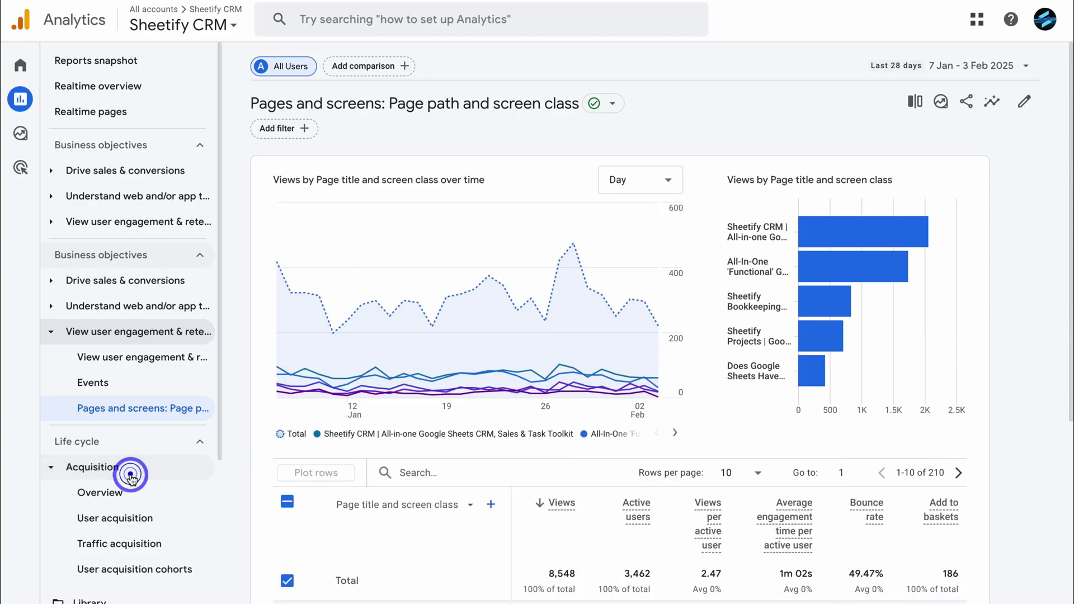
left_click(151, 545)
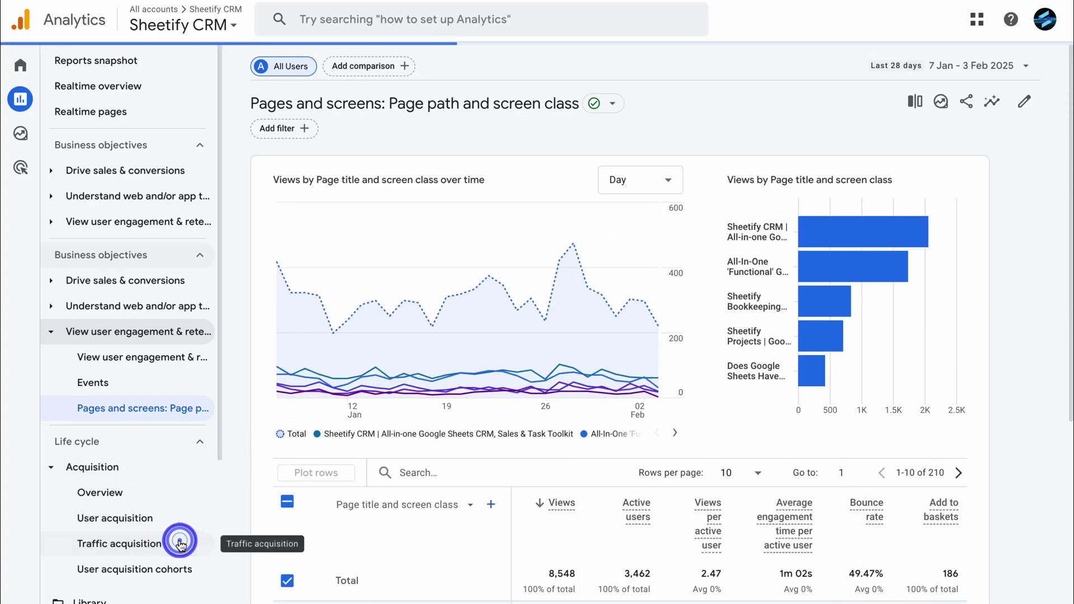
scroll(352, 528, "down", 3)
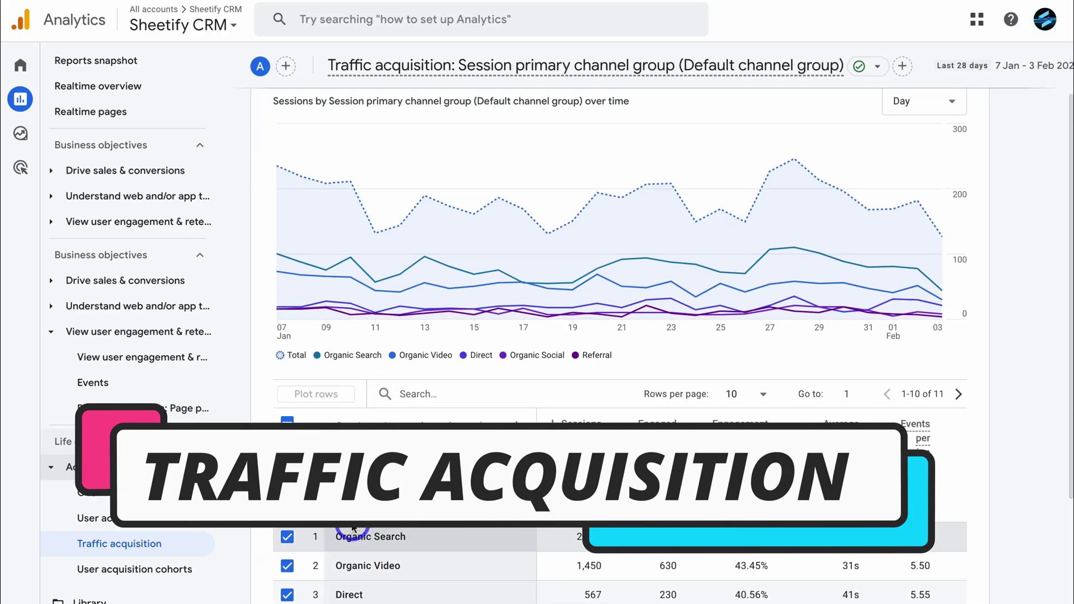
scroll(352, 529, "down", 3)
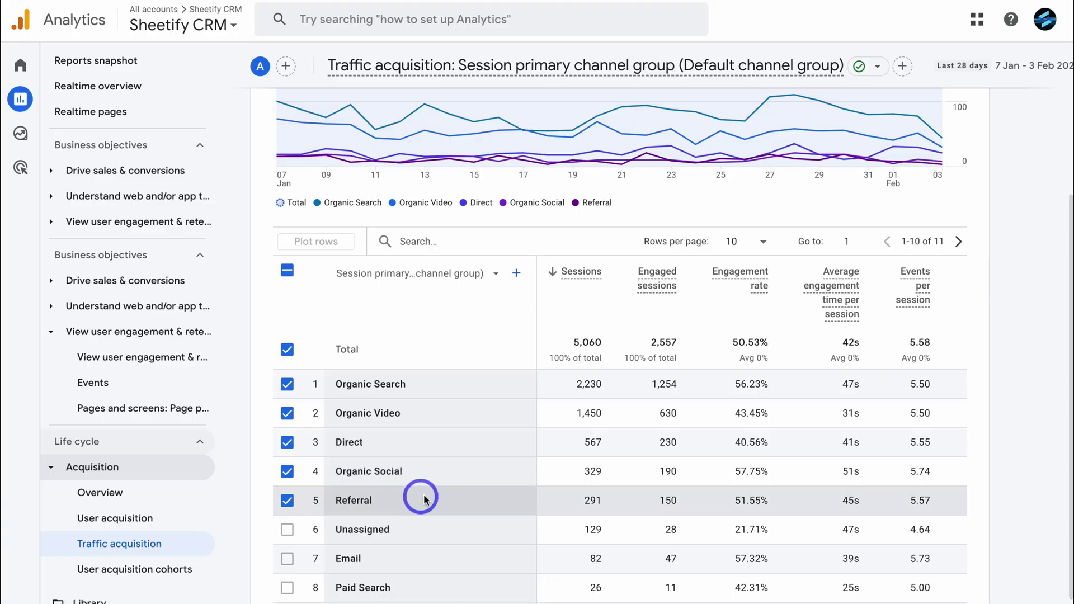
scroll(414, 502, "down", 1)
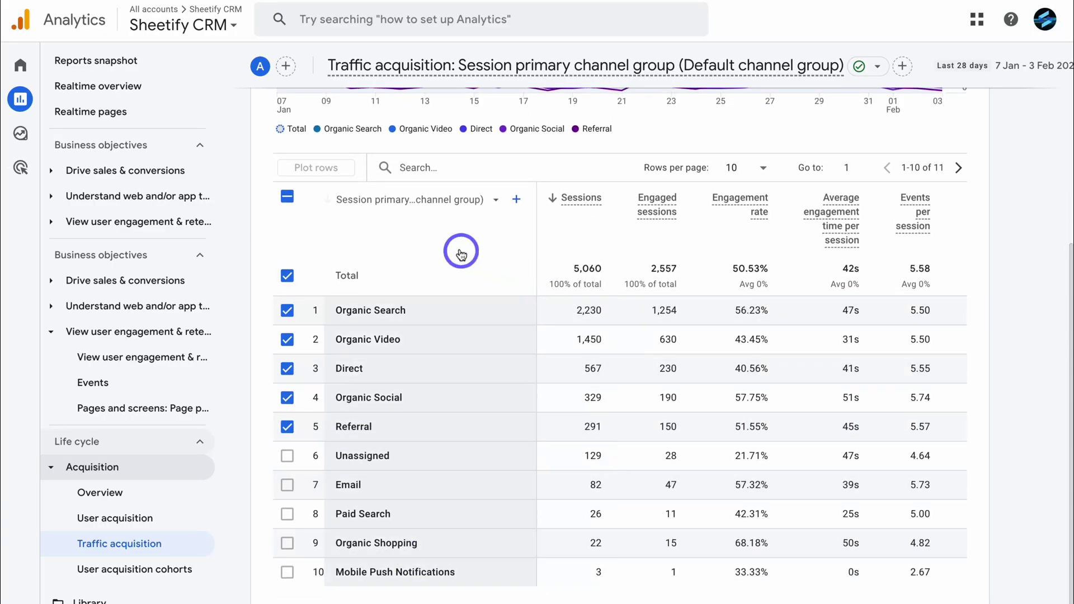
- Change the Traffic acquisition table's primary dimension to Session source/medium and review its traffic sources
left_click(496, 201)
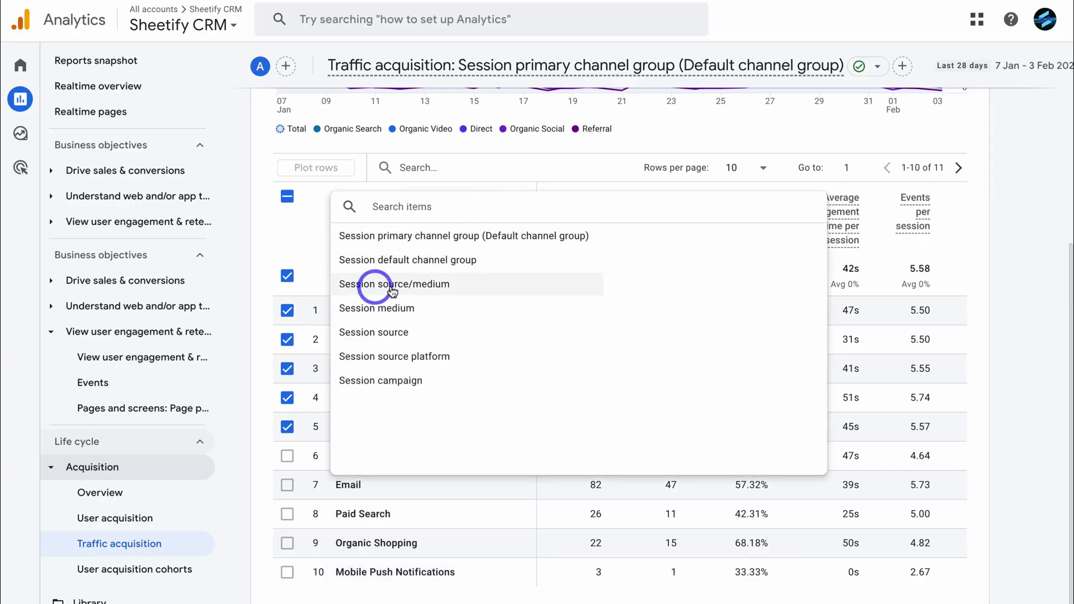
left_click(489, 284)
scroll(481, 284, "down", 3)
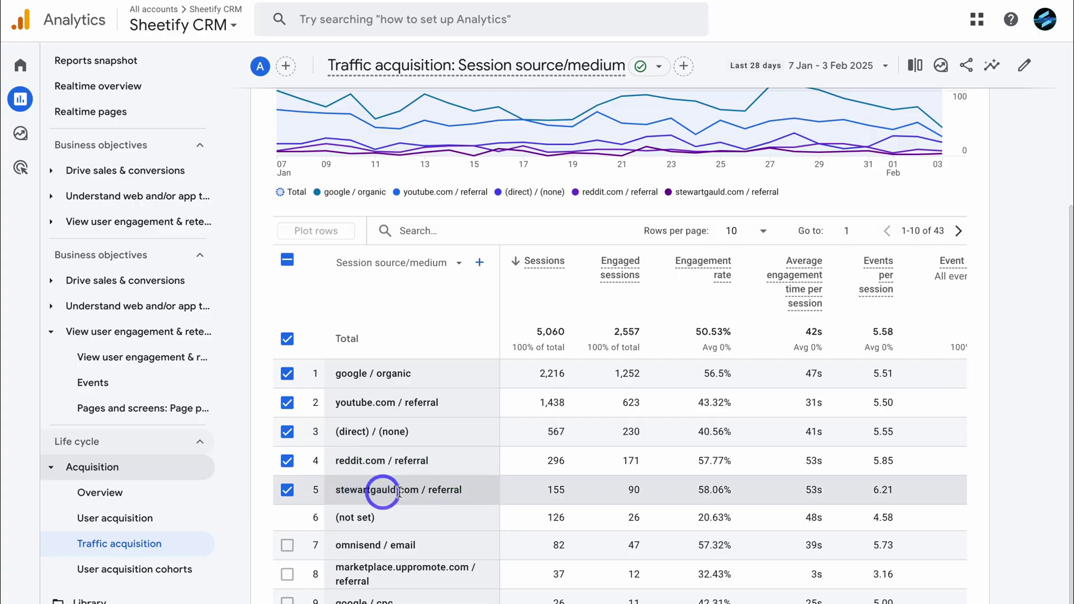
- Limit the Event count column of the Traffic acquisition table to the purchase event
scroll(579, 497, "right", 5)
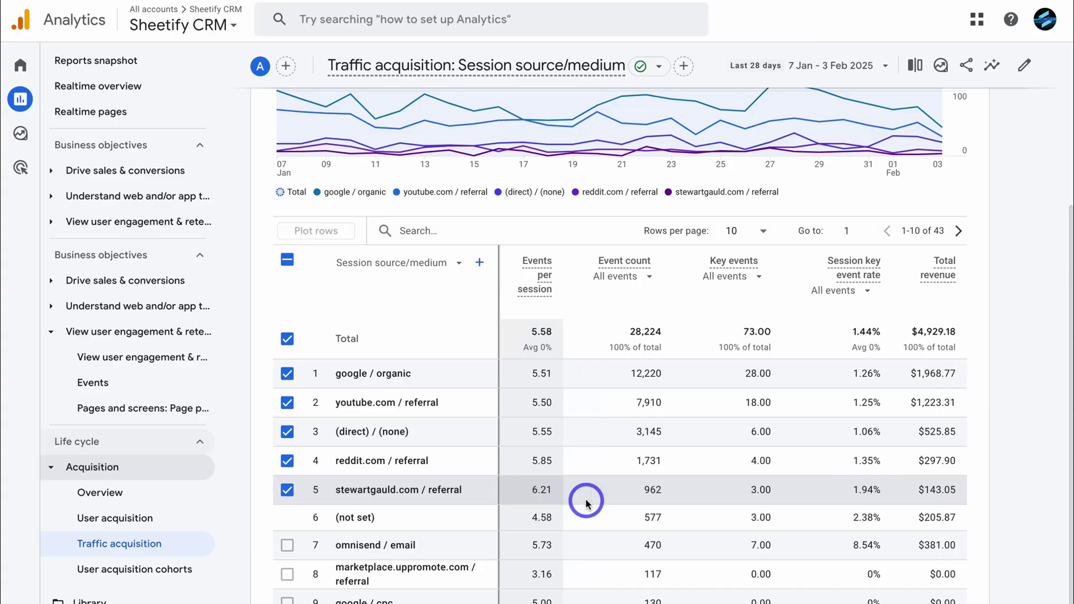
scroll(582, 500, "left", 3)
left_click(735, 276)
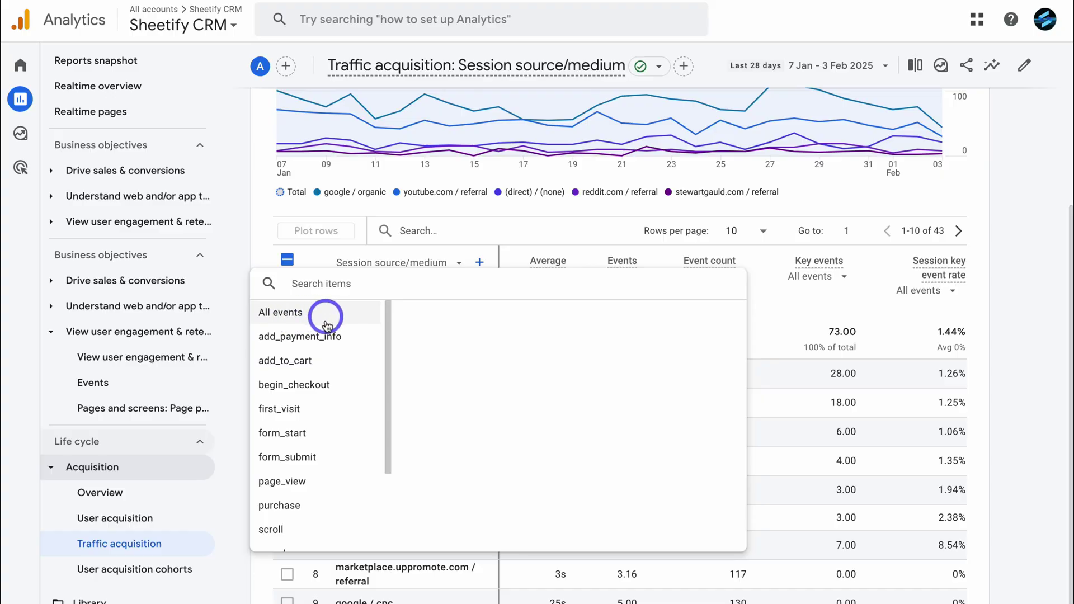
left_click(325, 505)
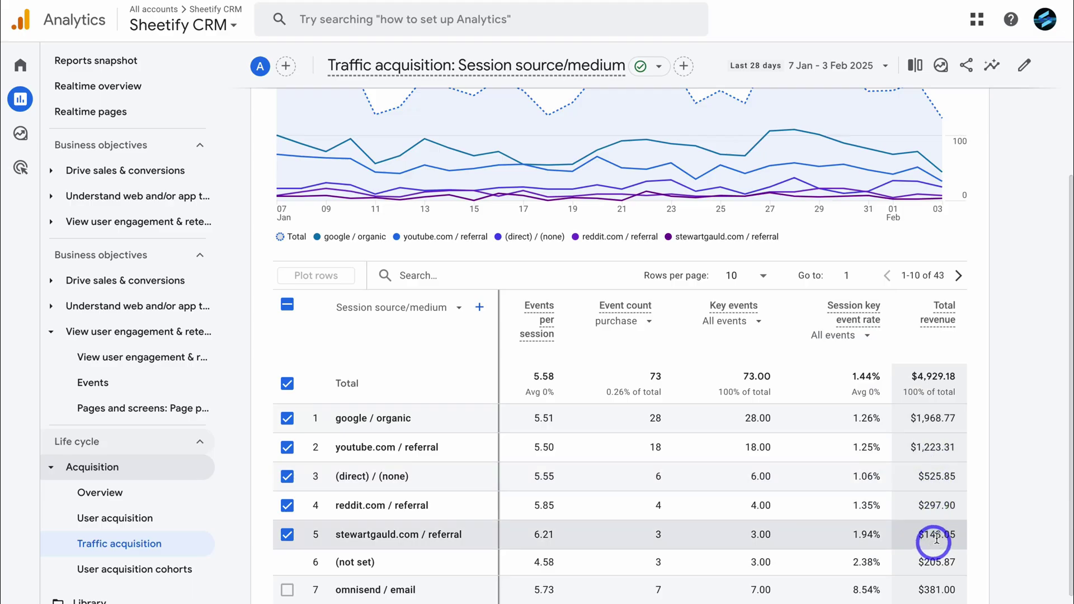
- Open the customisation of the Traffic acquisition report and look through its dimensions and metrics
left_click(1024, 72)
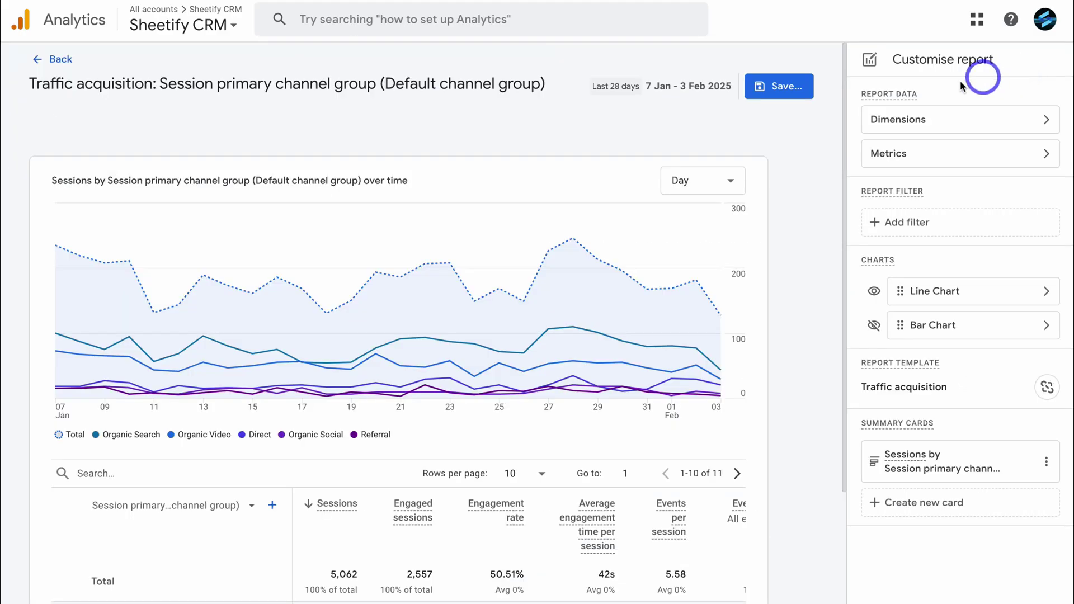
left_click(958, 120)
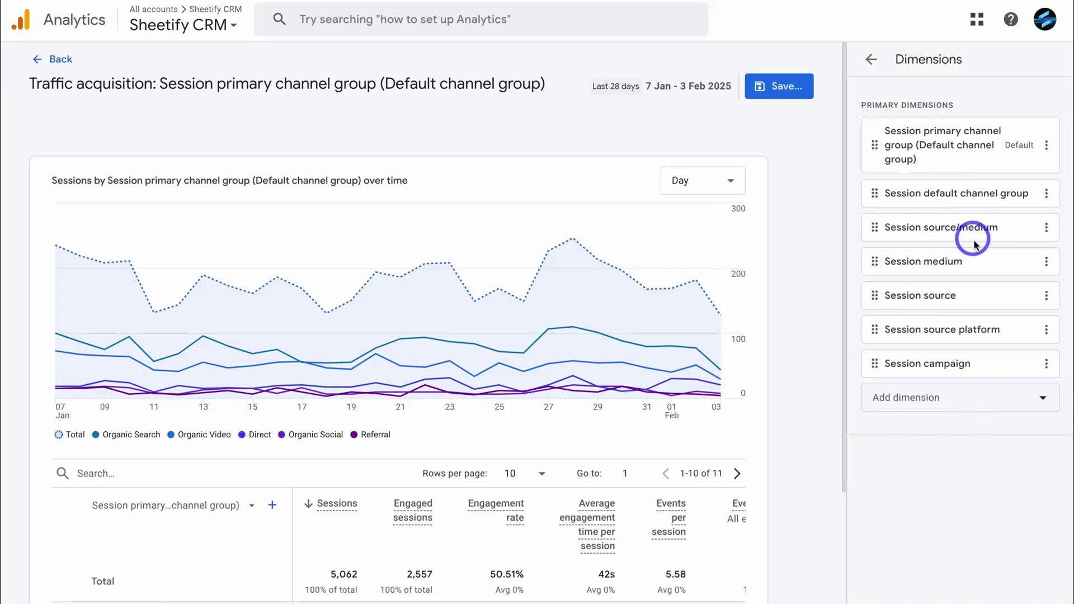
left_click(886, 81)
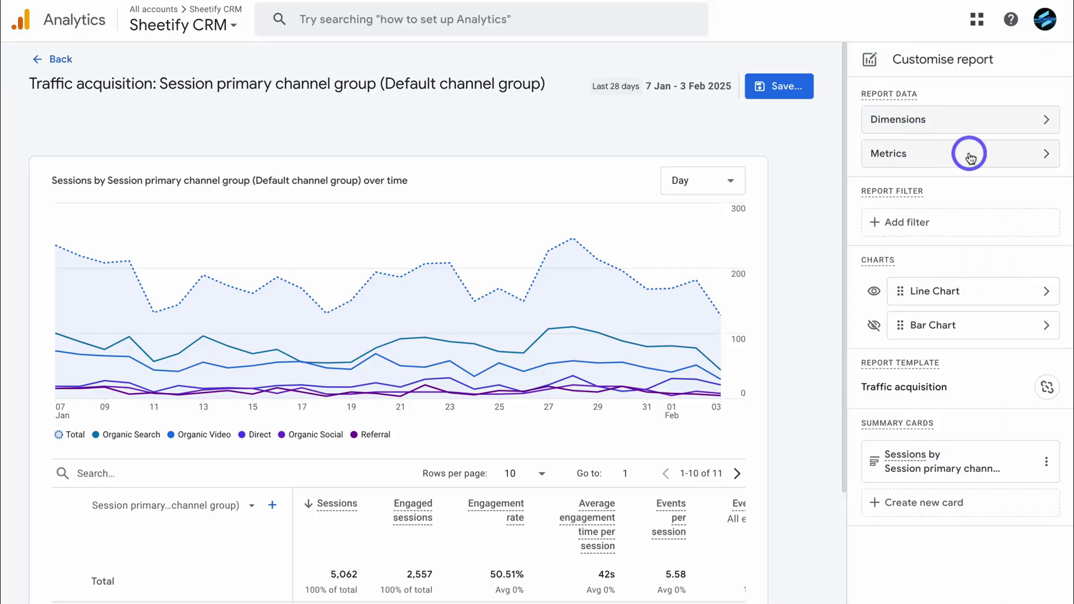
left_click(969, 152)
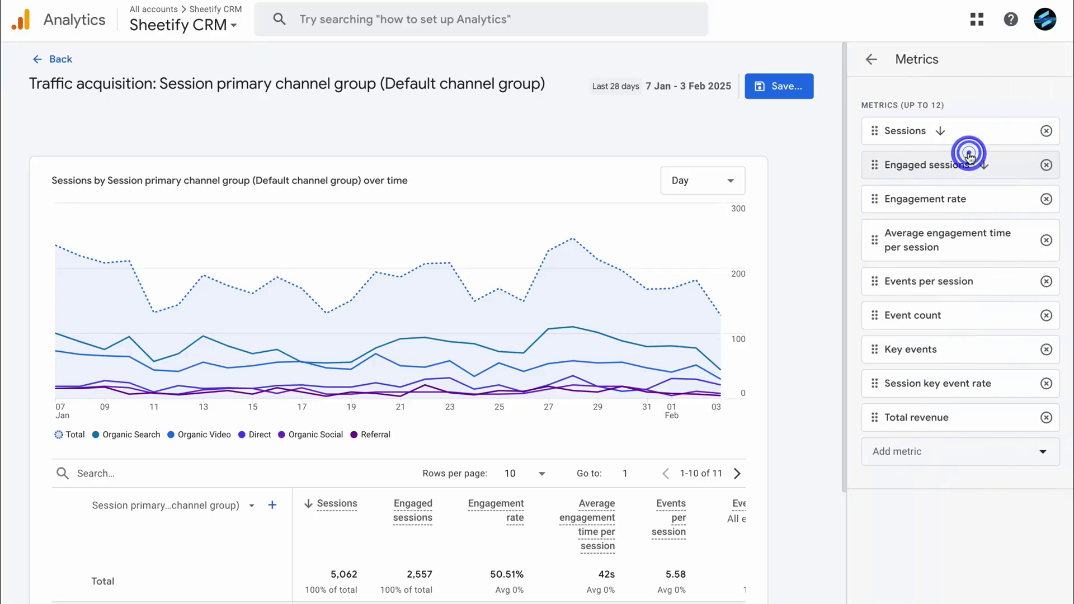
- Browse the metrics that can be added to the Traffic acquisition report and leave its customisation without saving
left_click(1004, 452)
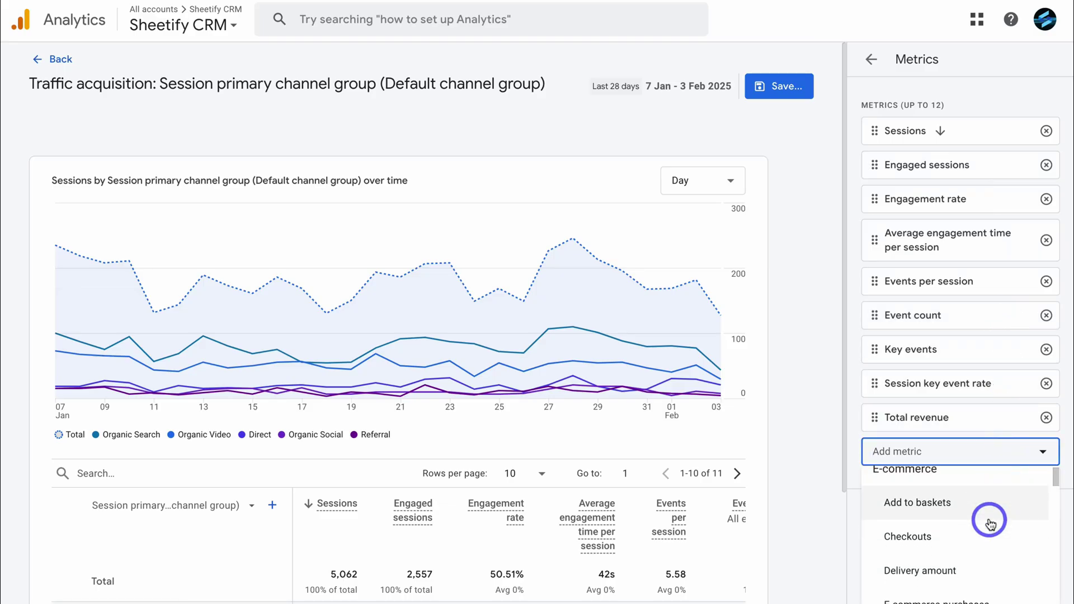
scroll(993, 504, "down", 5)
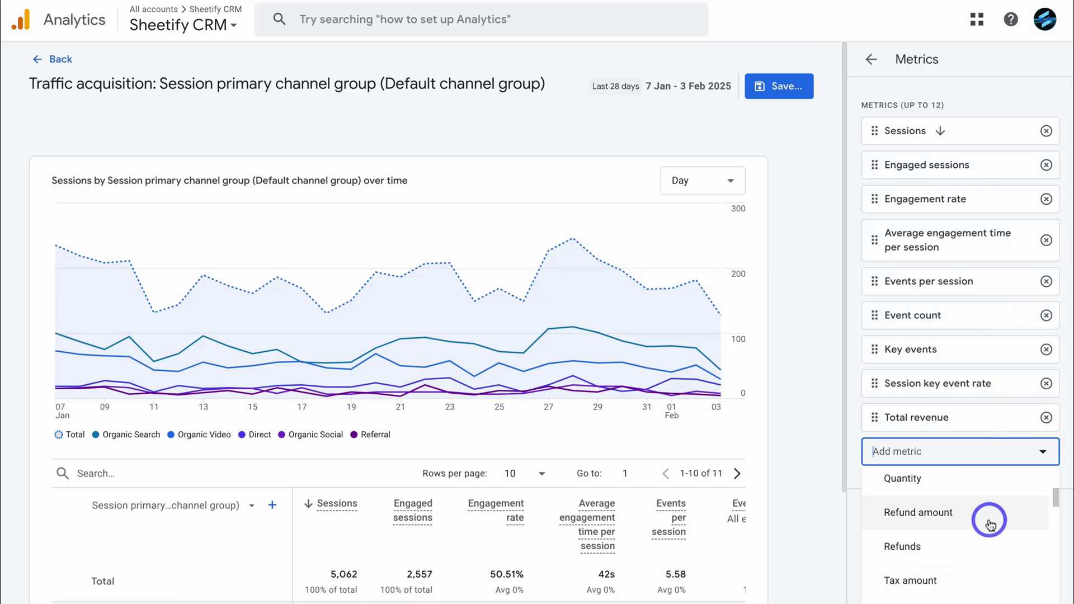
scroll(991, 525, "down", 8)
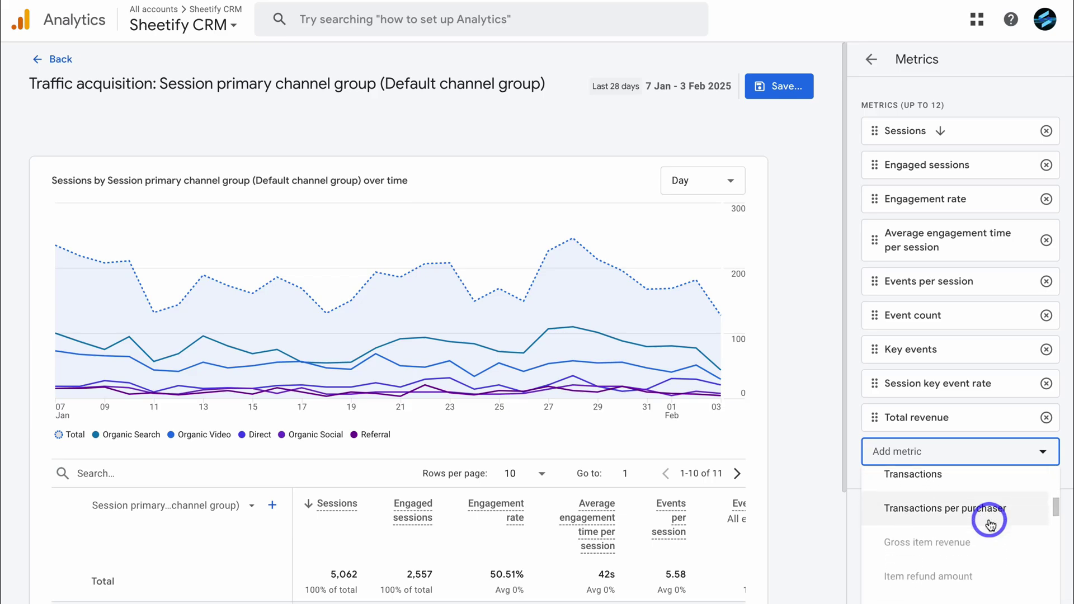
scroll(991, 525, "down", 8)
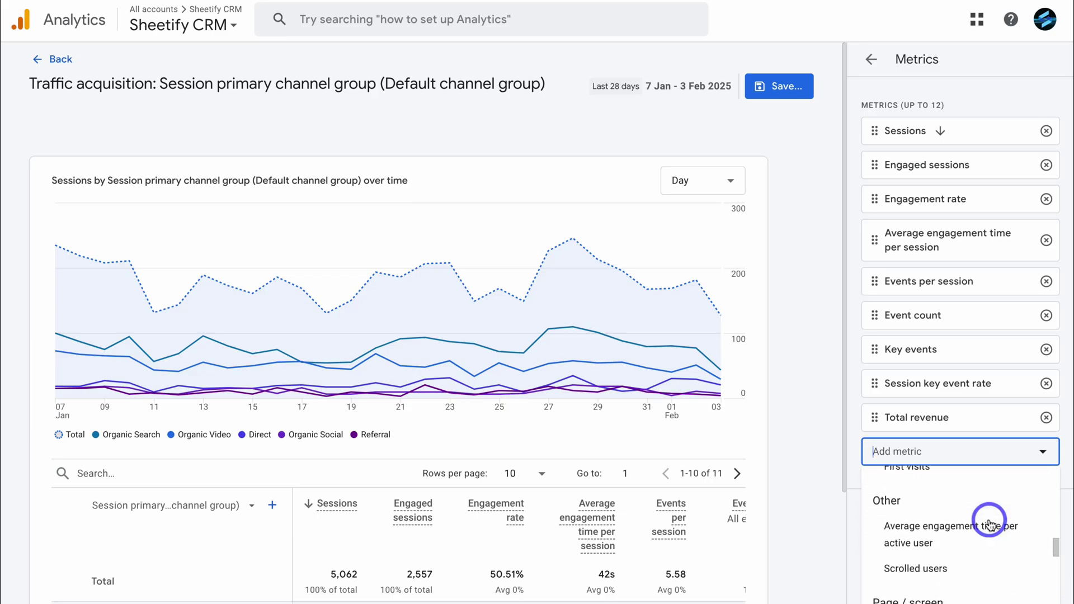
scroll(991, 525, "down", 8)
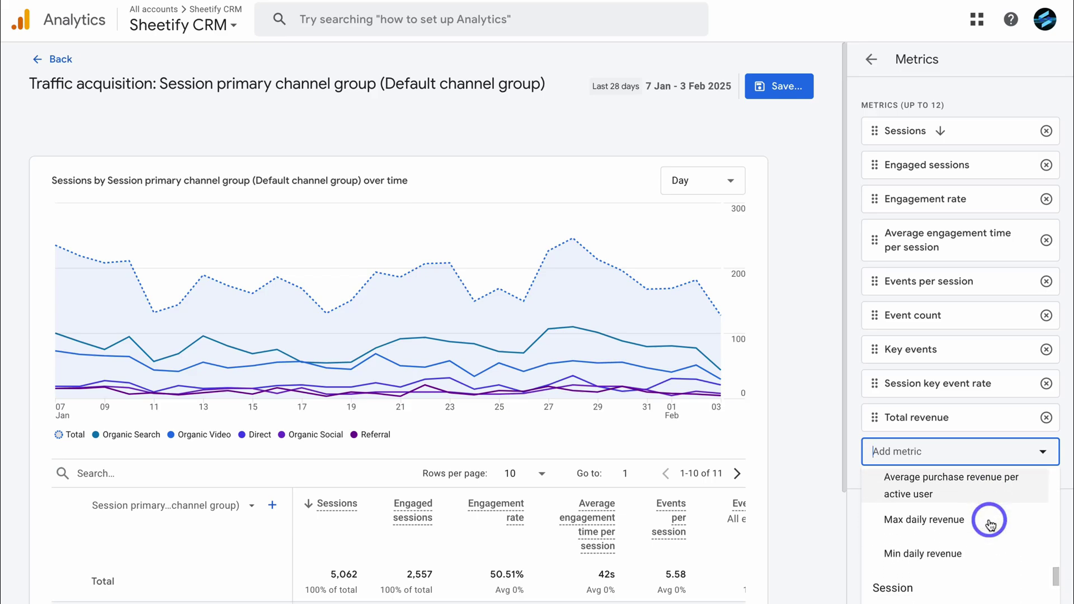
left_click(871, 59)
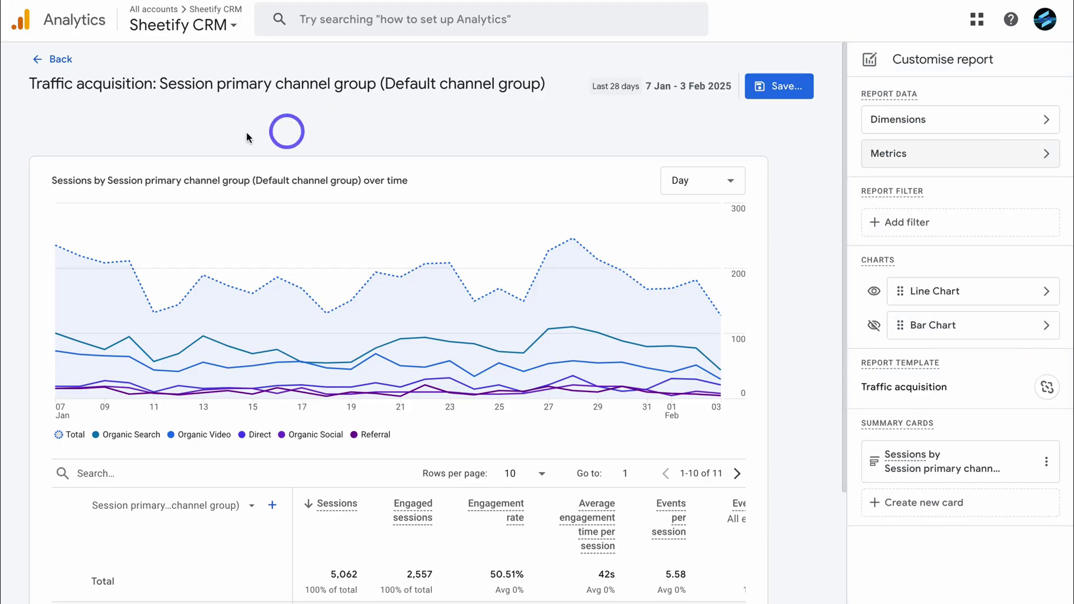
left_click(53, 59)
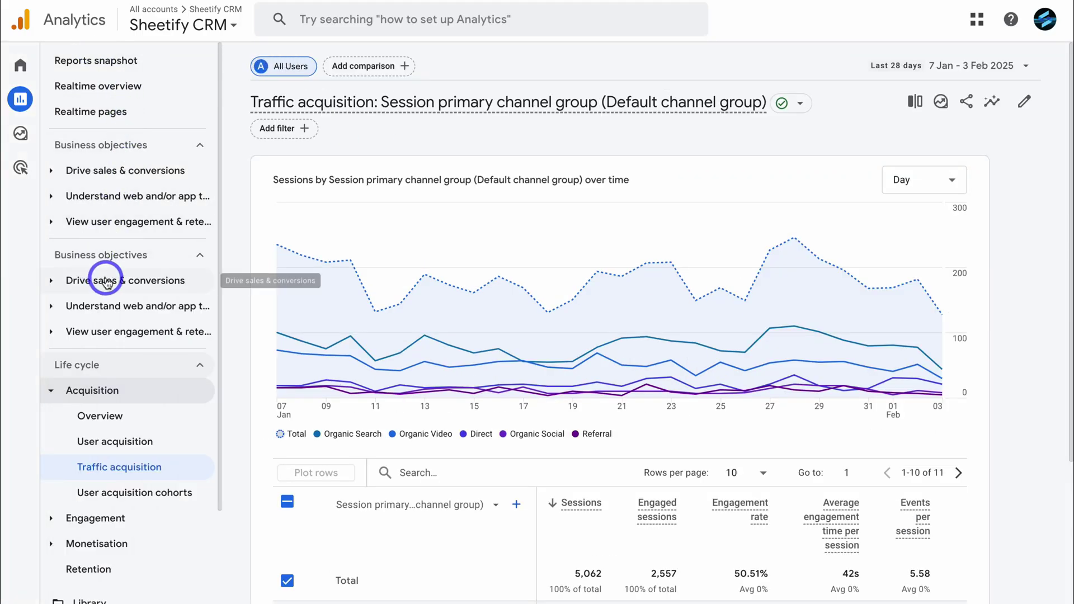
- Open the Purchase journey report under Drive sales & conversions and examine active users at each funnel step from session start to purchase
left_click(137, 281)
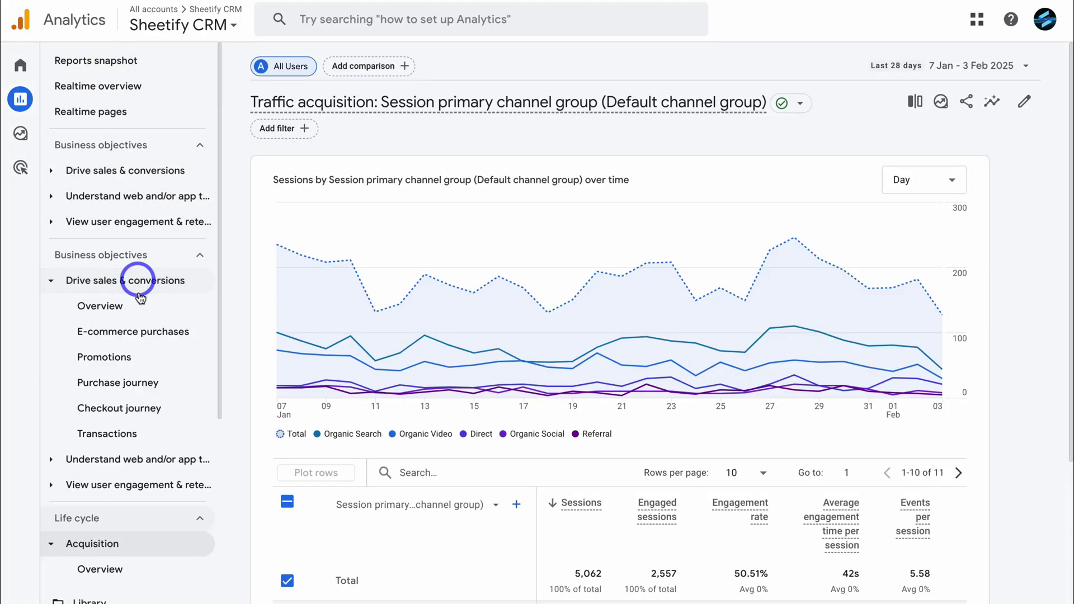
left_click(180, 382)
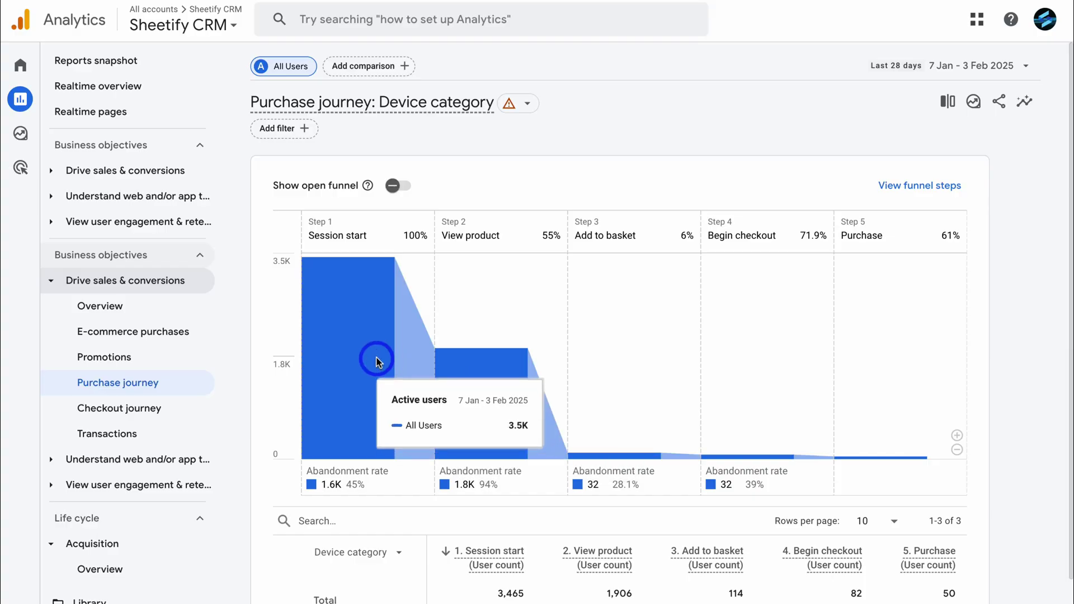
mouse_move(463, 374)
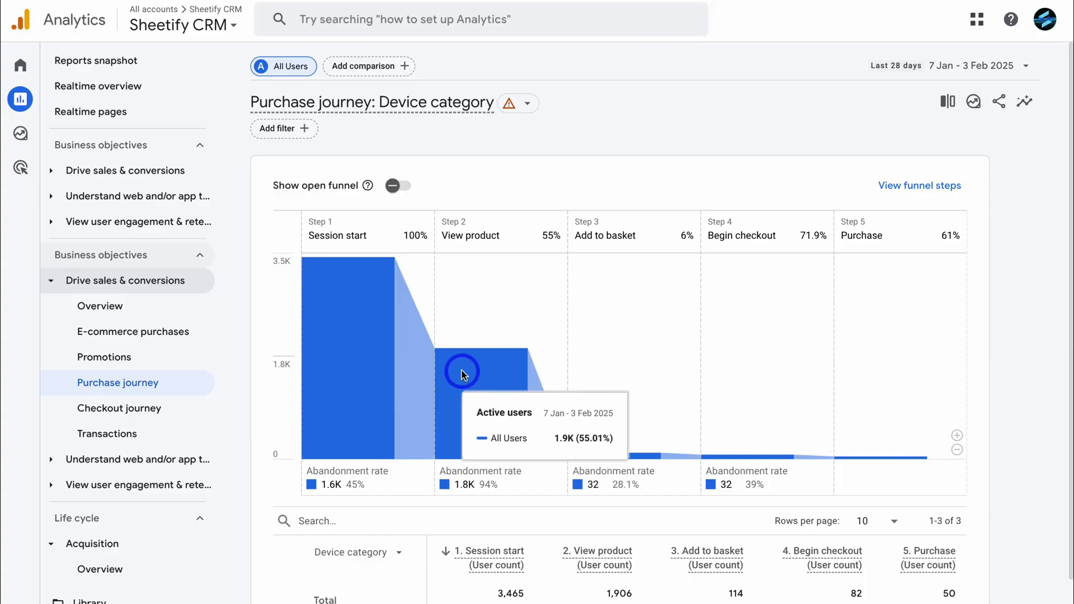
mouse_move(344, 324)
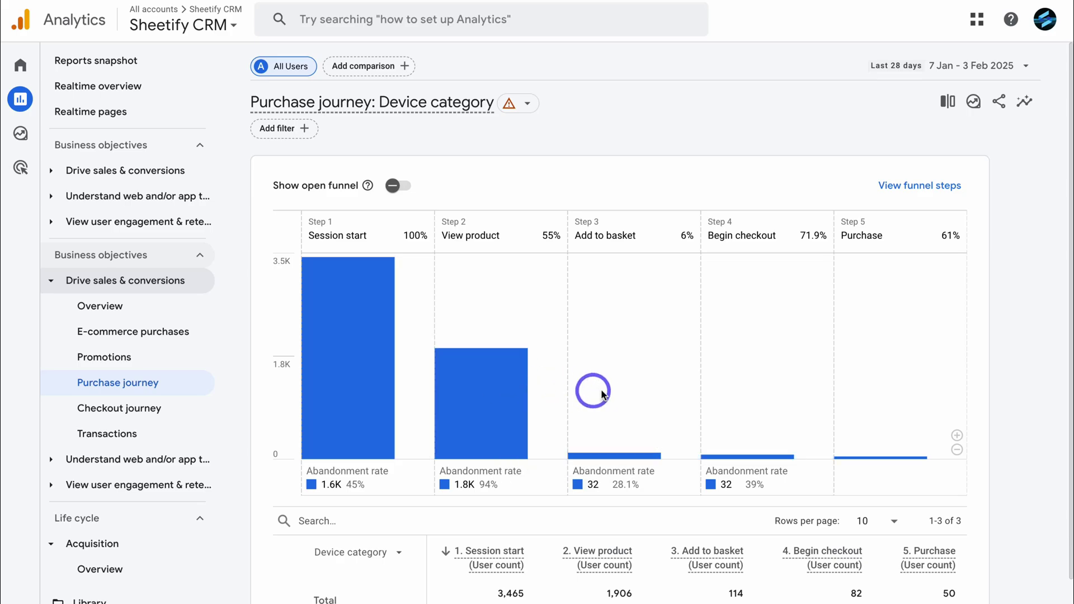
mouse_move(610, 458)
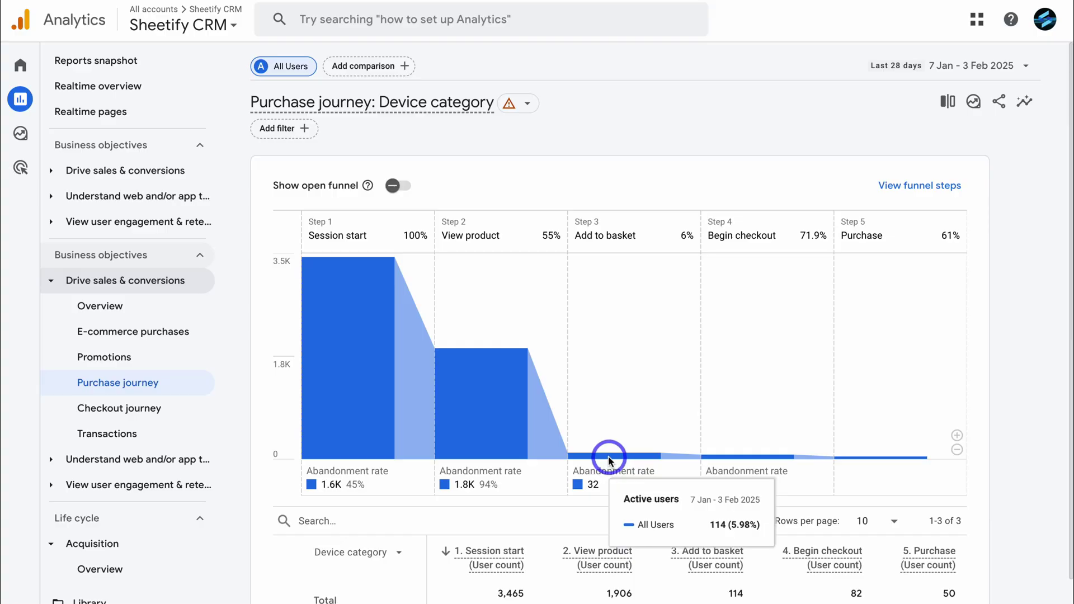
mouse_move(745, 460)
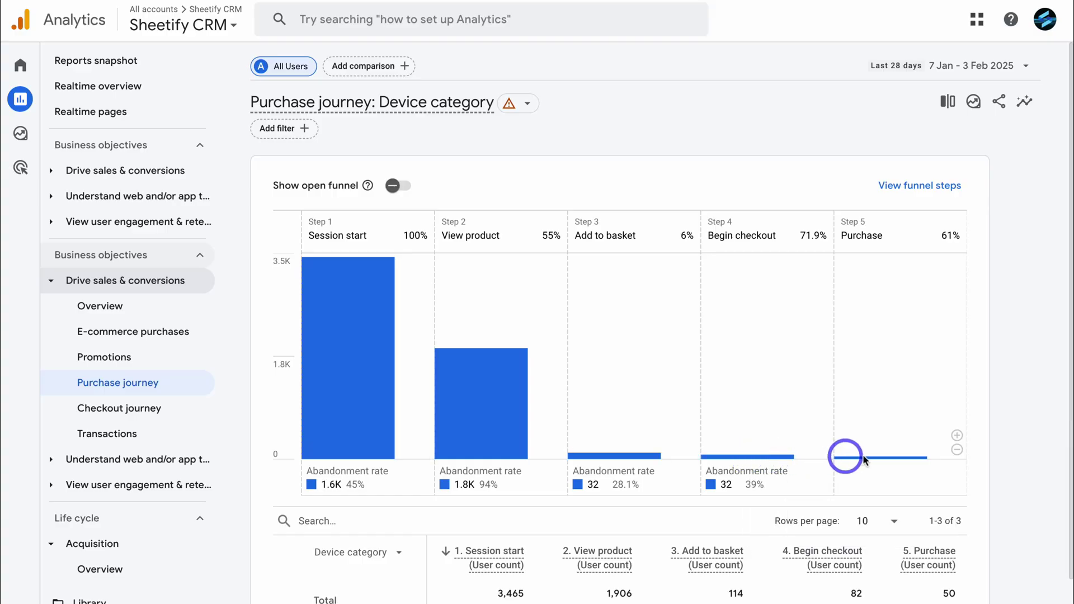
mouse_move(878, 461)
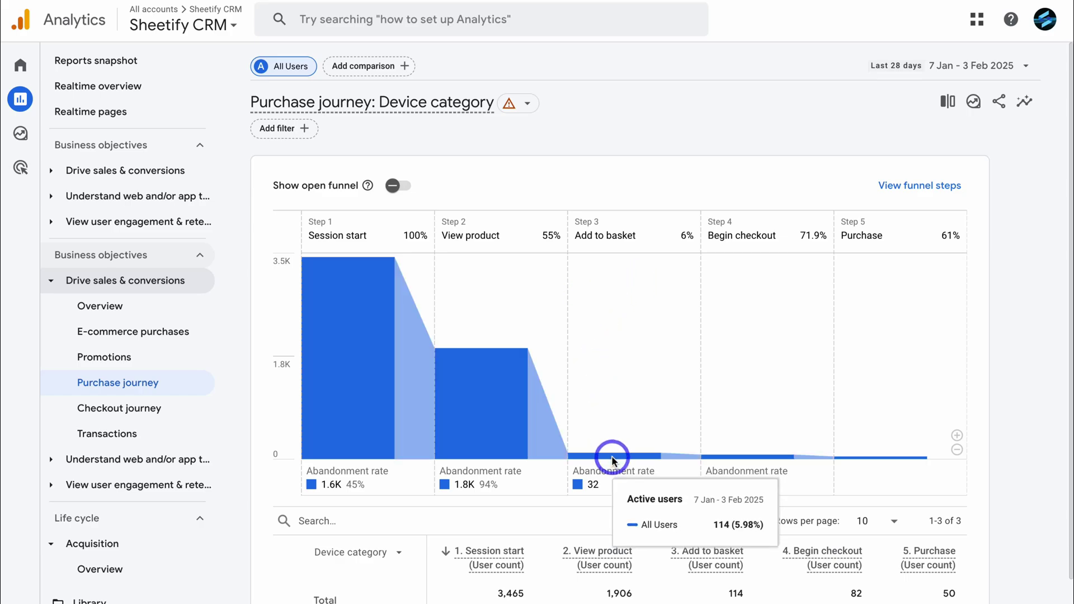
mouse_move(499, 415)
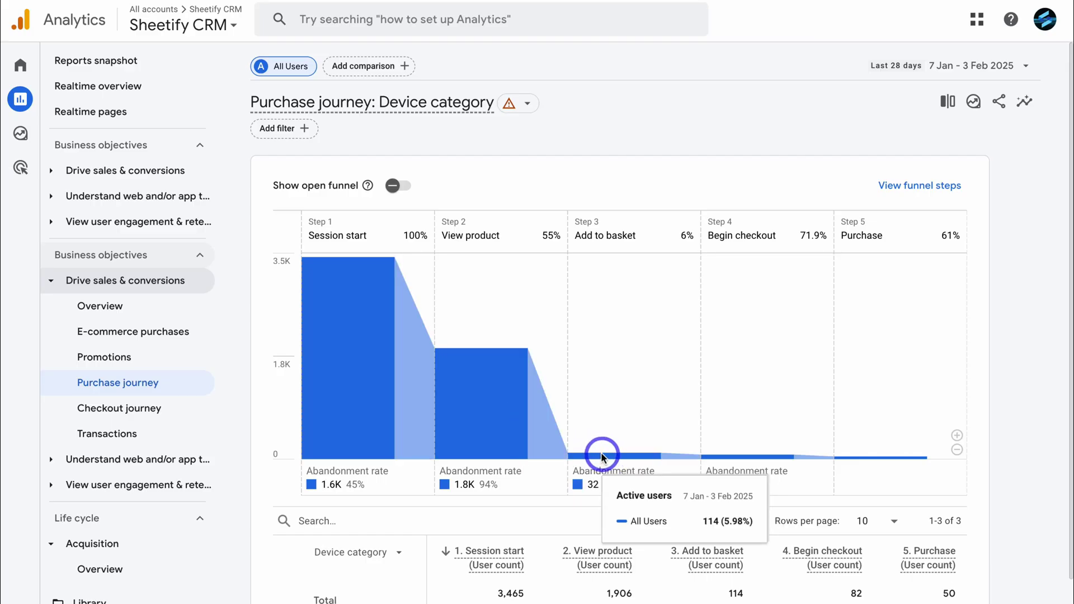
- Change the Purchase journey table's dimension to Language and review the funnel counts for each language
scroll(601, 452, "down", 2)
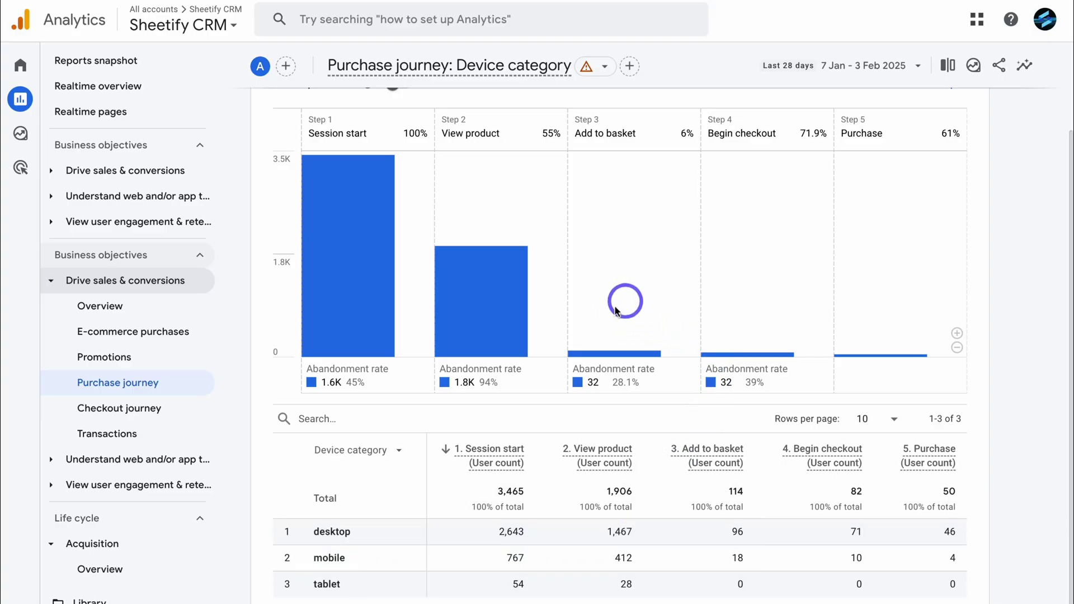
left_click(397, 454)
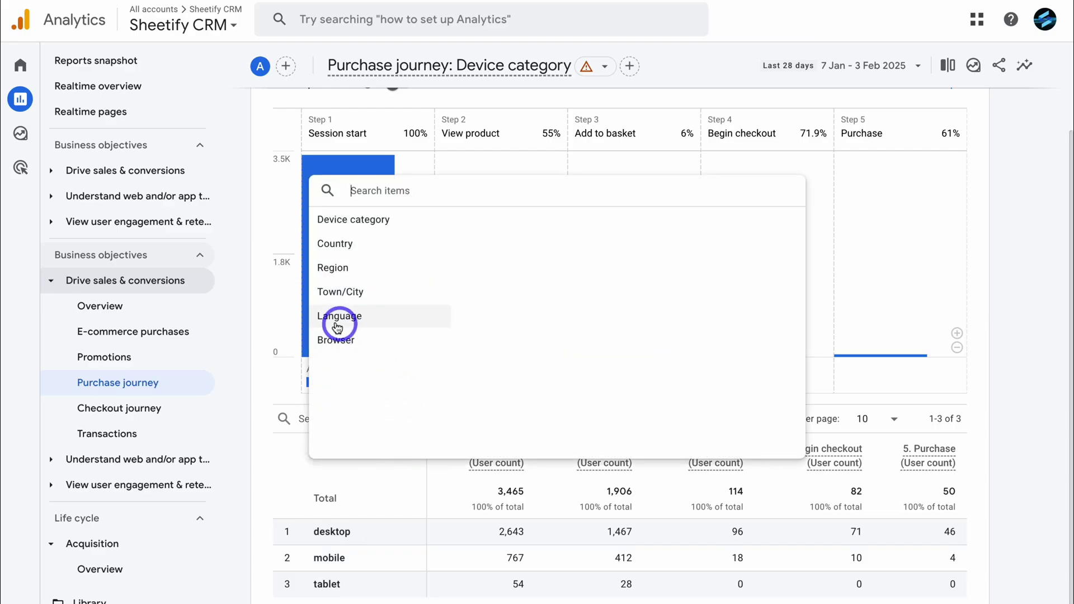
left_click(354, 316)
scroll(432, 586, "down", 3)
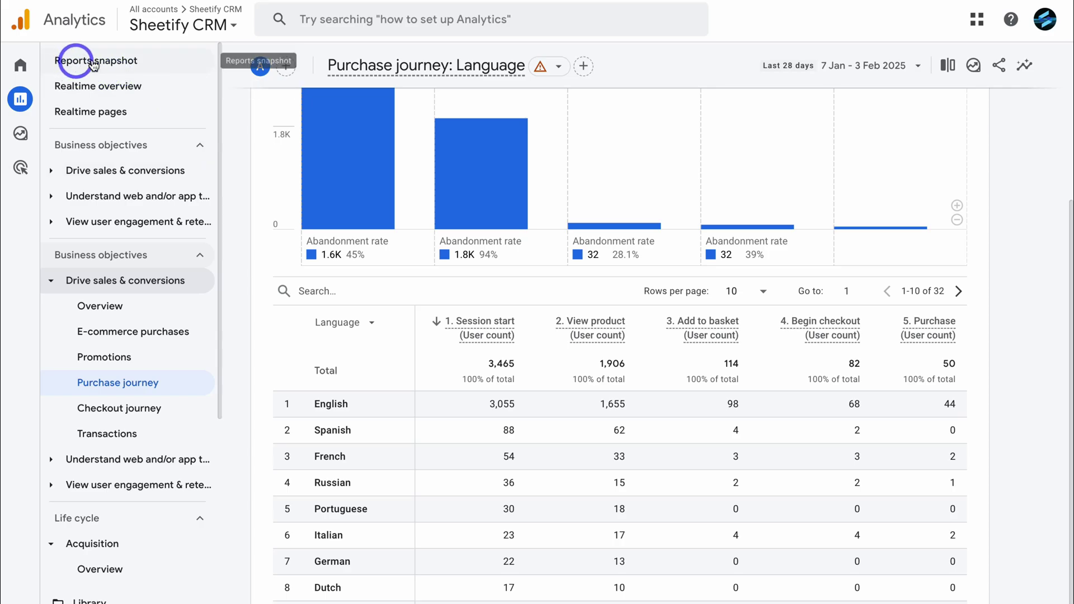
- Open the Reports snapshot, look over its cards in the report customisation and return to the report
left_click(125, 63)
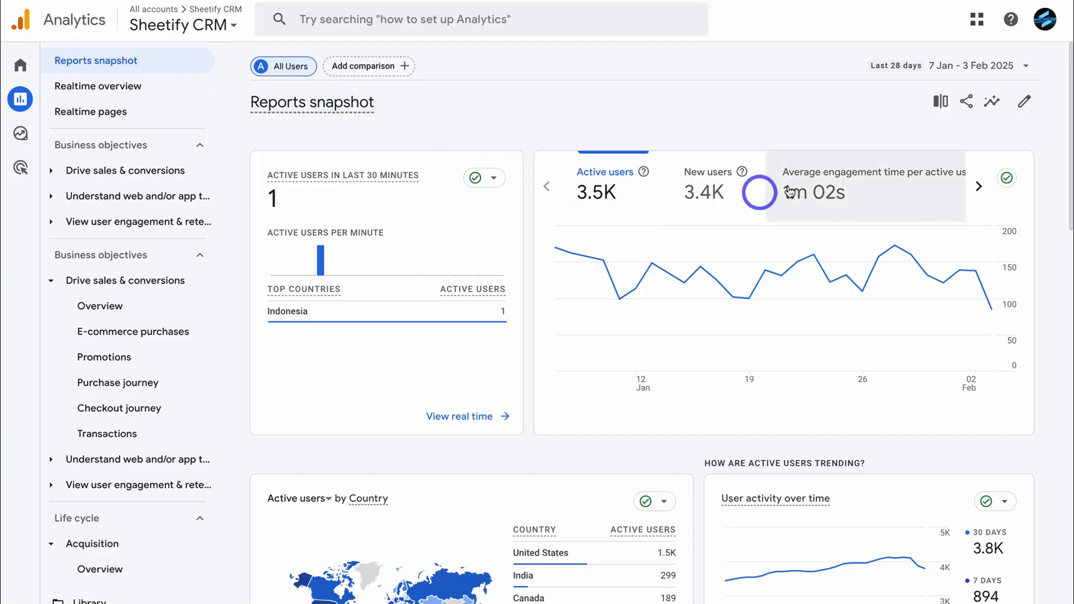
left_click(1019, 104)
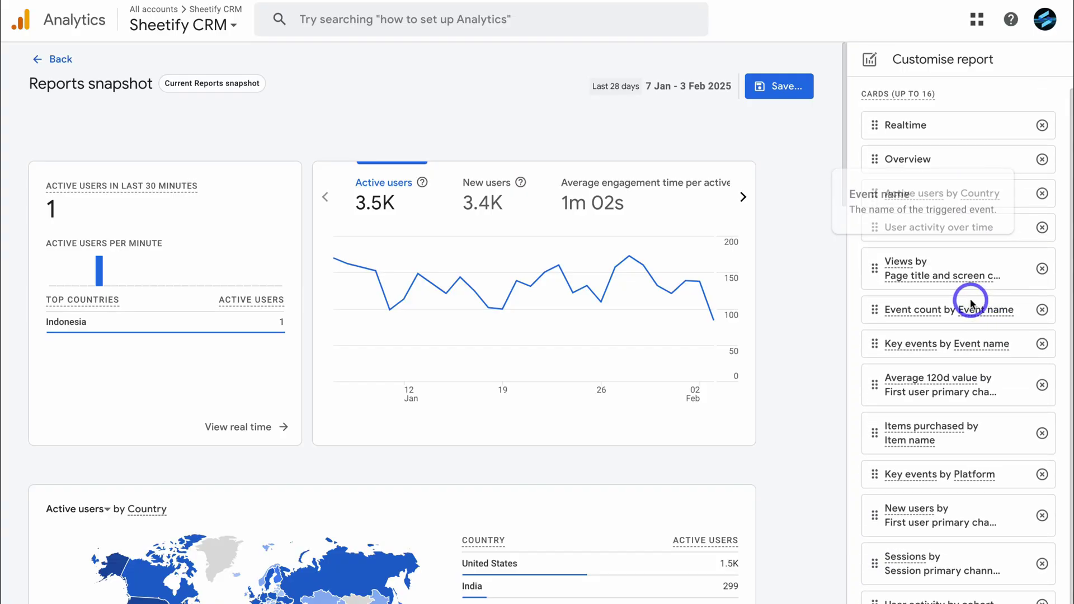
left_click(71, 73)
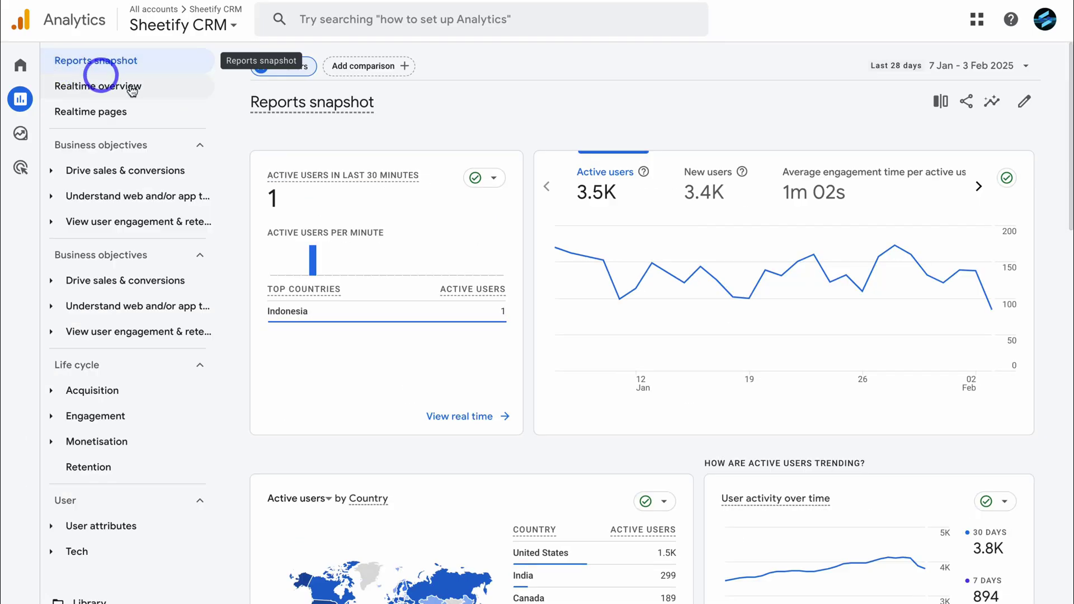
- Open the full Pages and screens report from the snapshot's card of views by page title and screen class
scroll(601, 150, "down", 5)
scroll(610, 149, "down", 7)
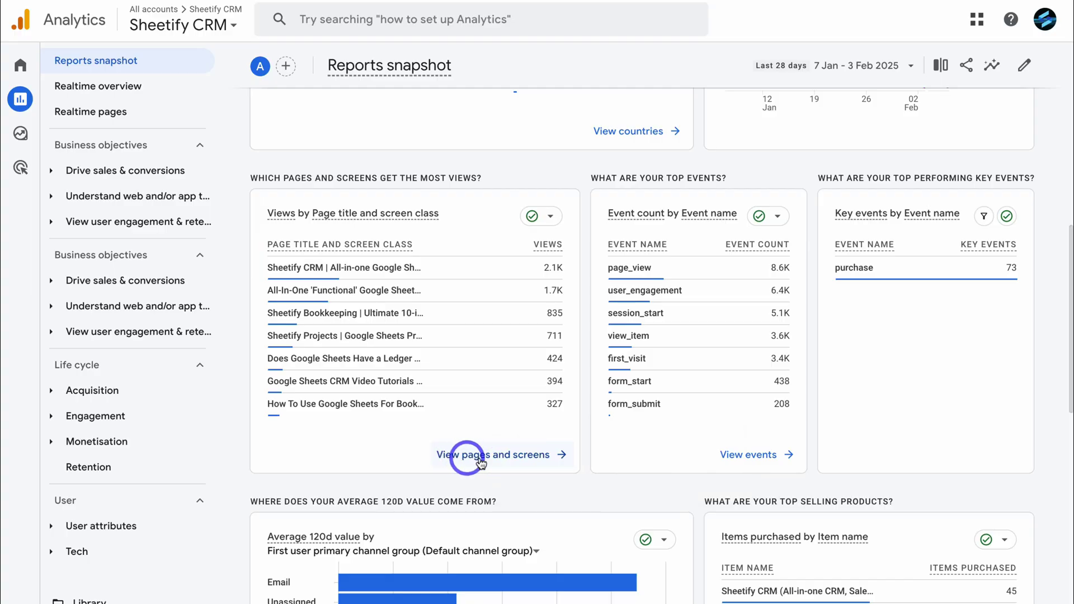
left_click(543, 458)
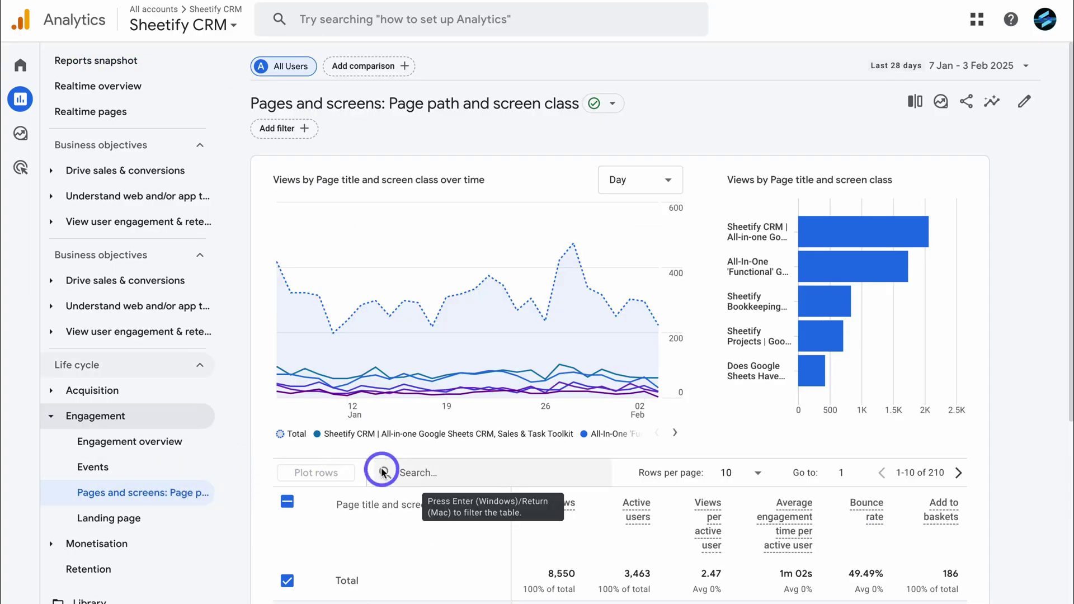
- Go to Explore, look through the exploration templates and create a blank exploration
mouse_move(31, 163)
left_click(21, 134)
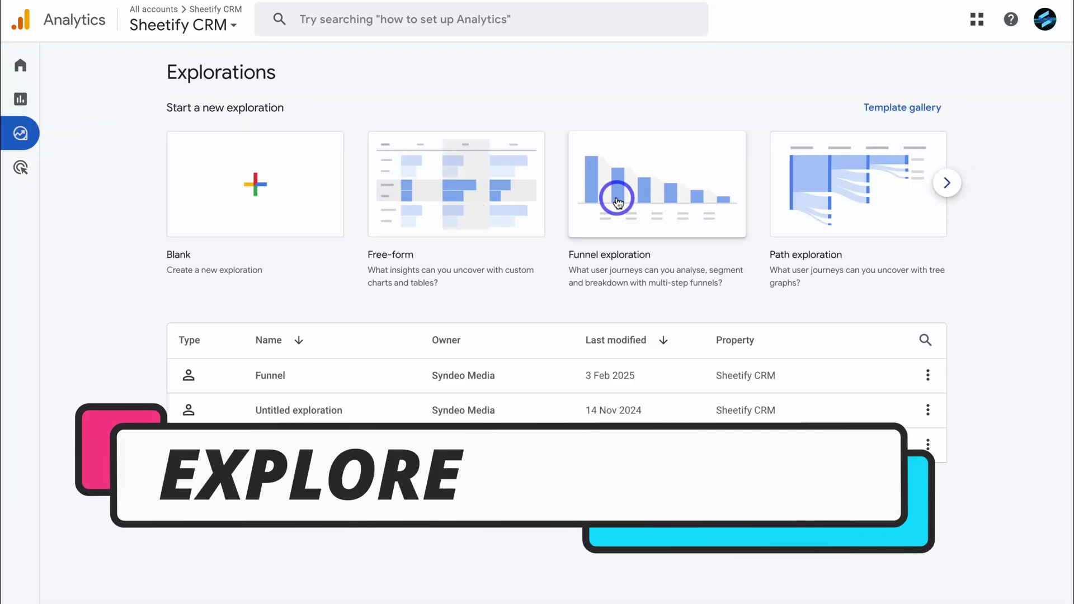
left_click(946, 183)
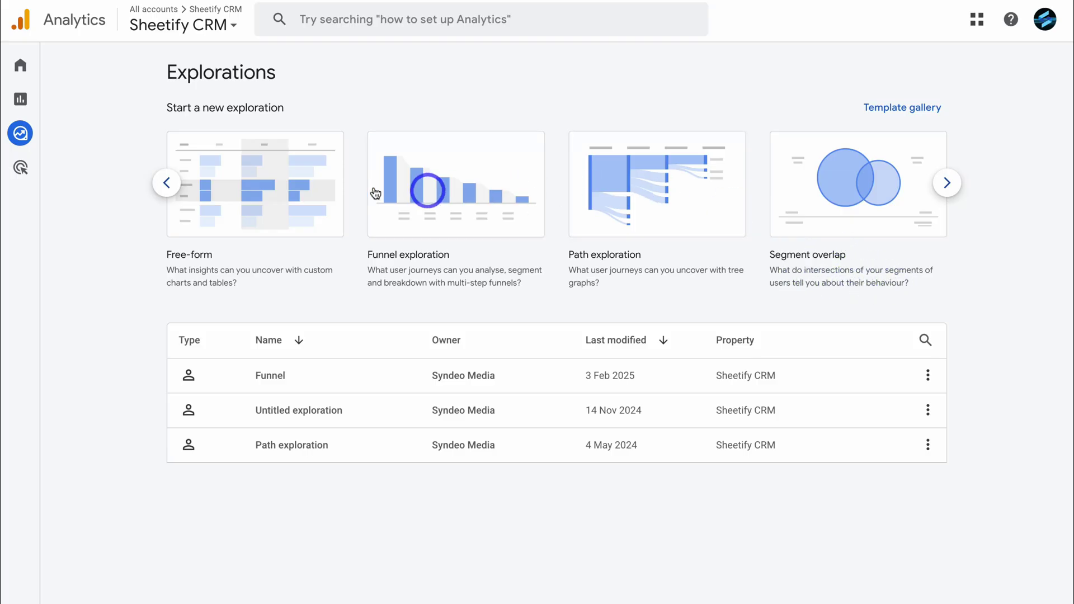
left_click(166, 183)
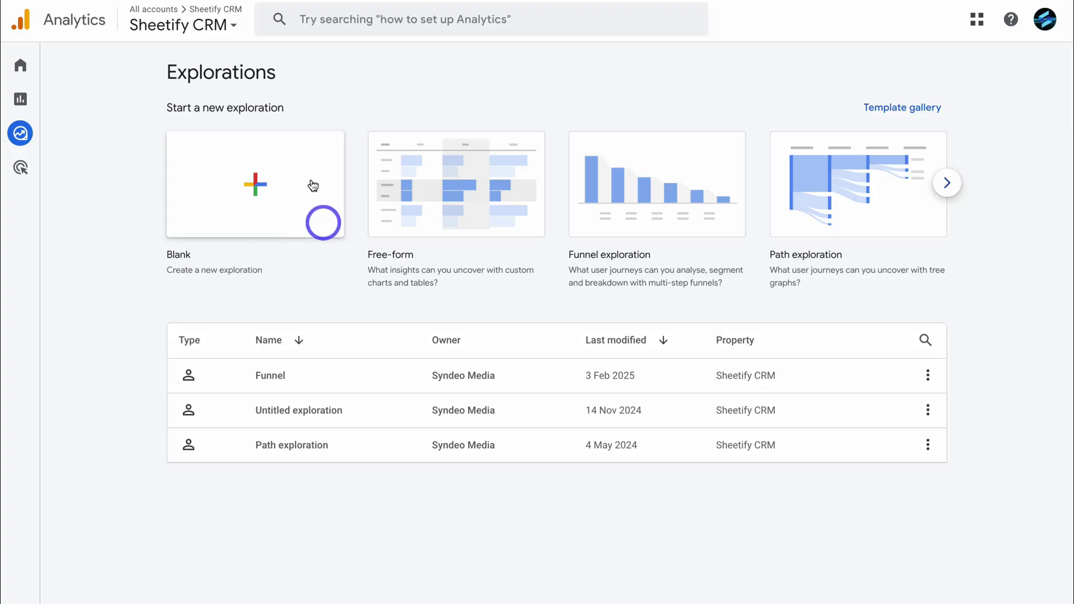
left_click(272, 184)
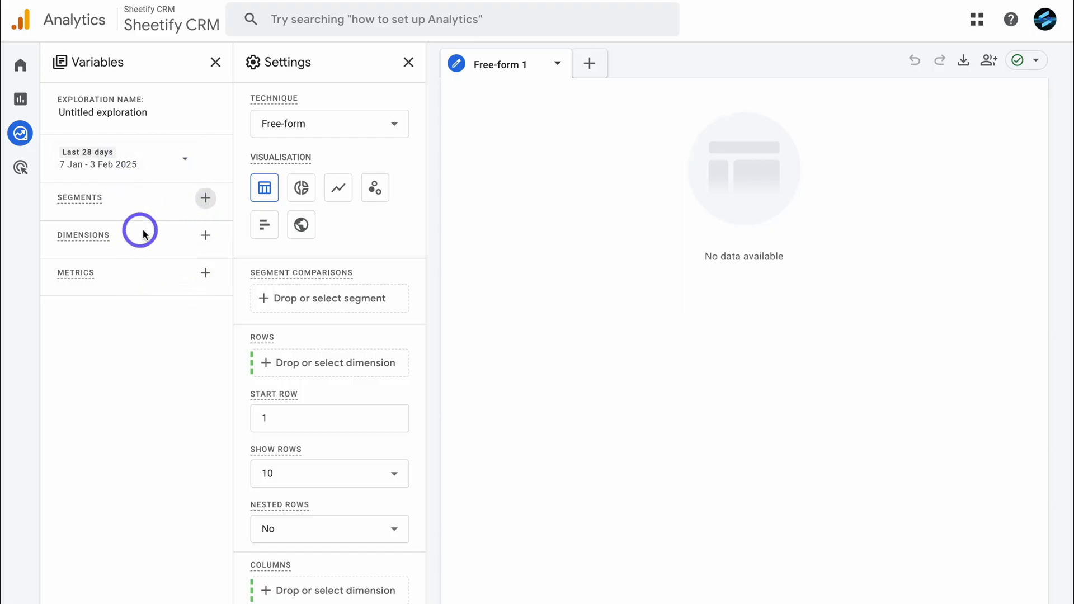
- Add the All Users segment to the exploration's variables
left_click(205, 199)
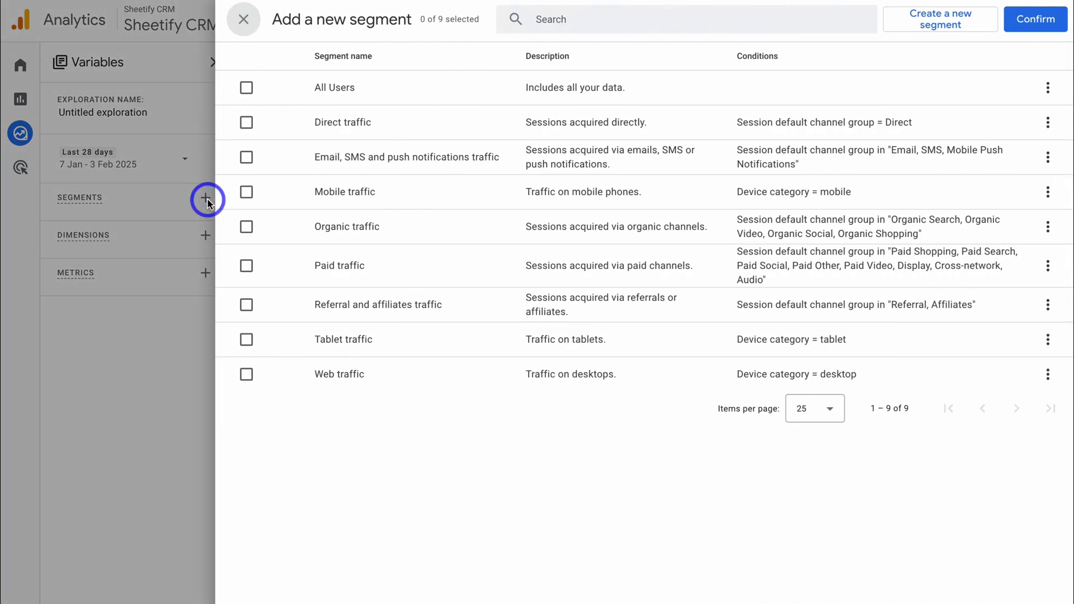
left_click(246, 88)
left_click(1035, 19)
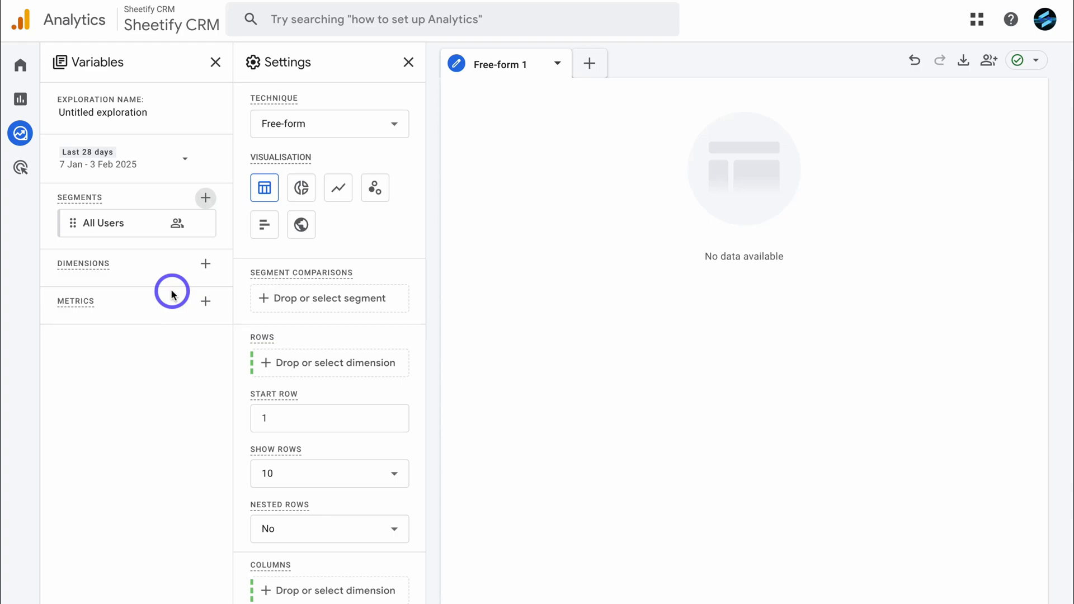
- View the Advertising section and return to the Home page
mouse_move(19, 167)
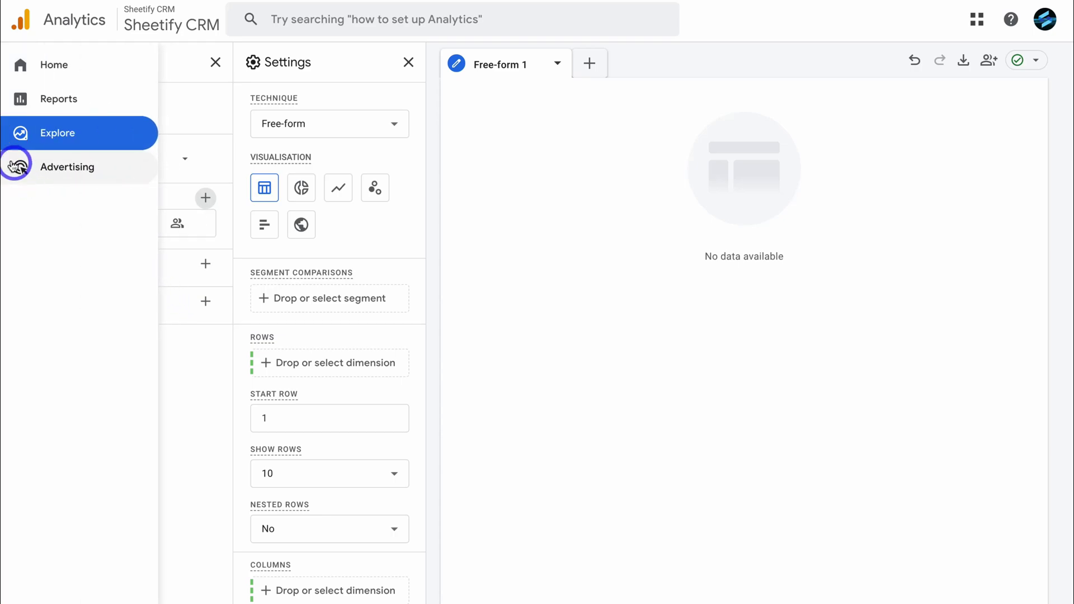
left_click(78, 172)
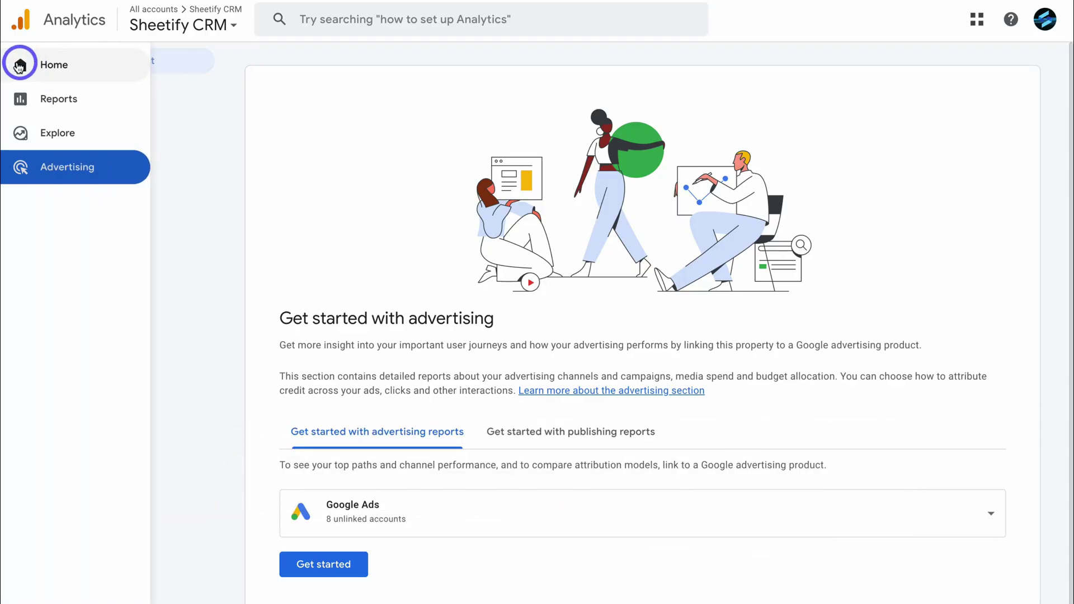
left_click(18, 65)
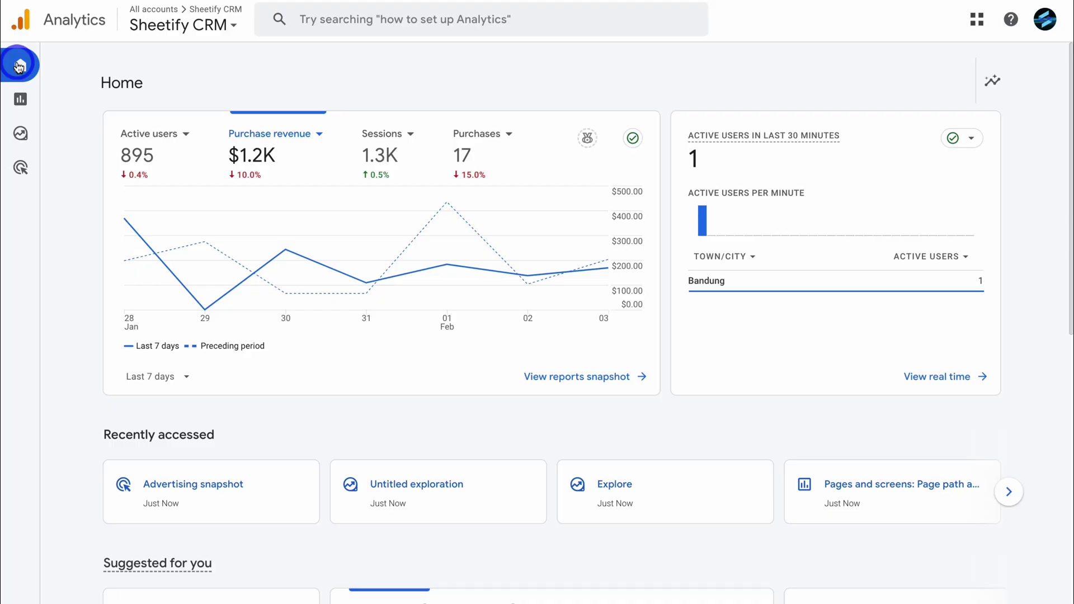